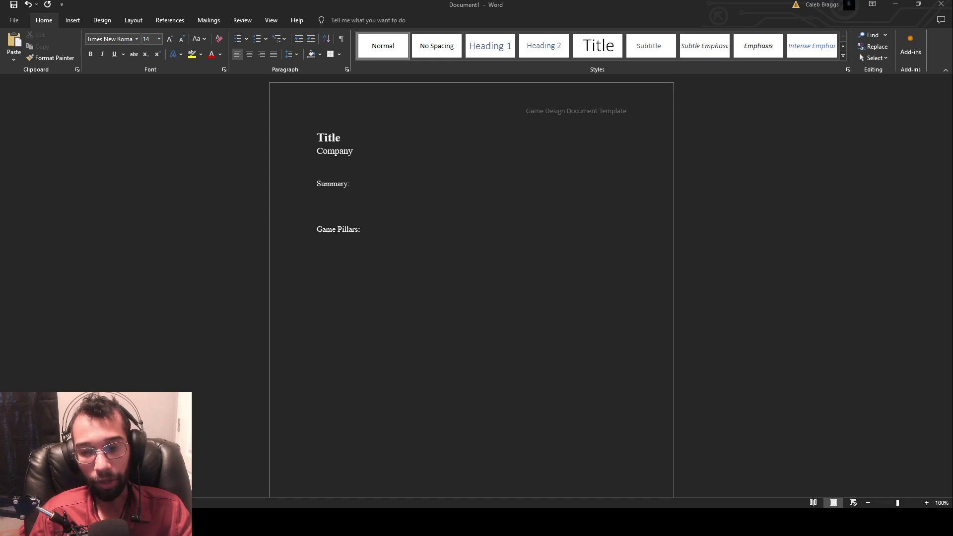
# Step: Replace the Title placeholder with "Piggy Breakout" and the Company placeholder with "CB Showtunes"
pyautogui.click(595, 481)
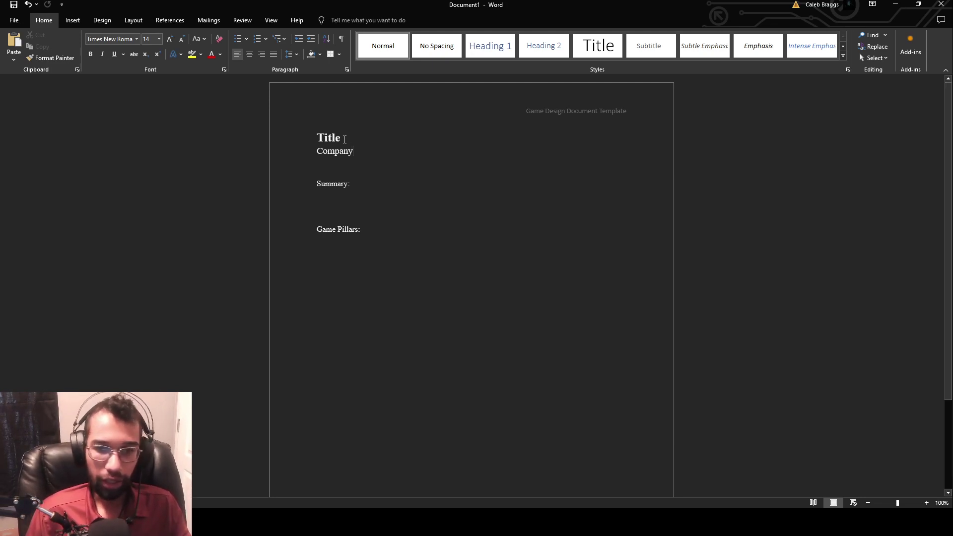
pyautogui.moveTo(344, 139); pyautogui.dragTo(316, 139)
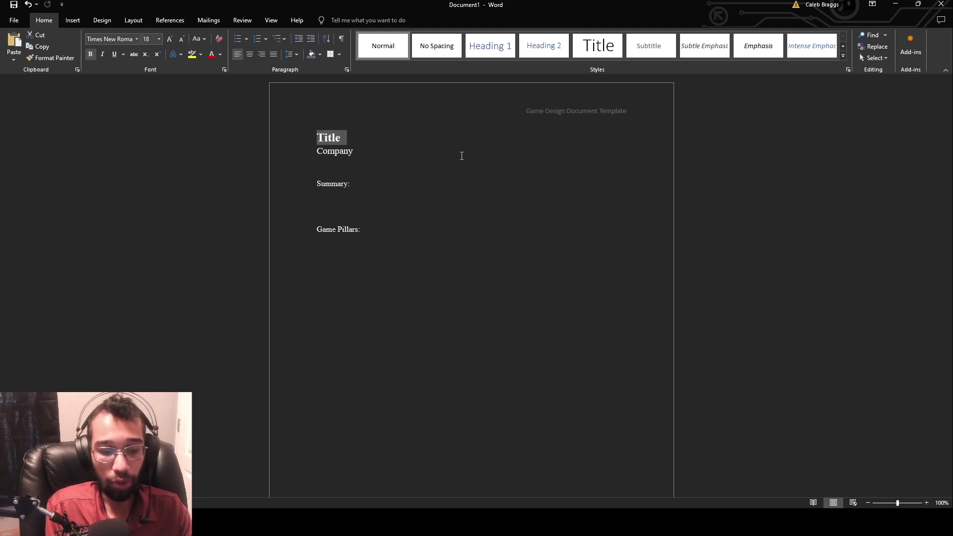
pyautogui.write('Pig')
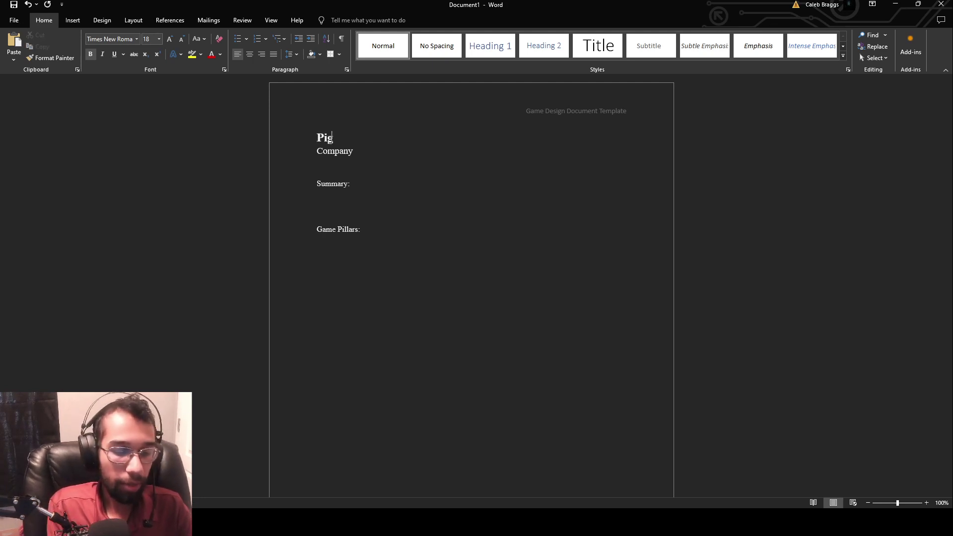
pyautogui.write('gy Breakout')
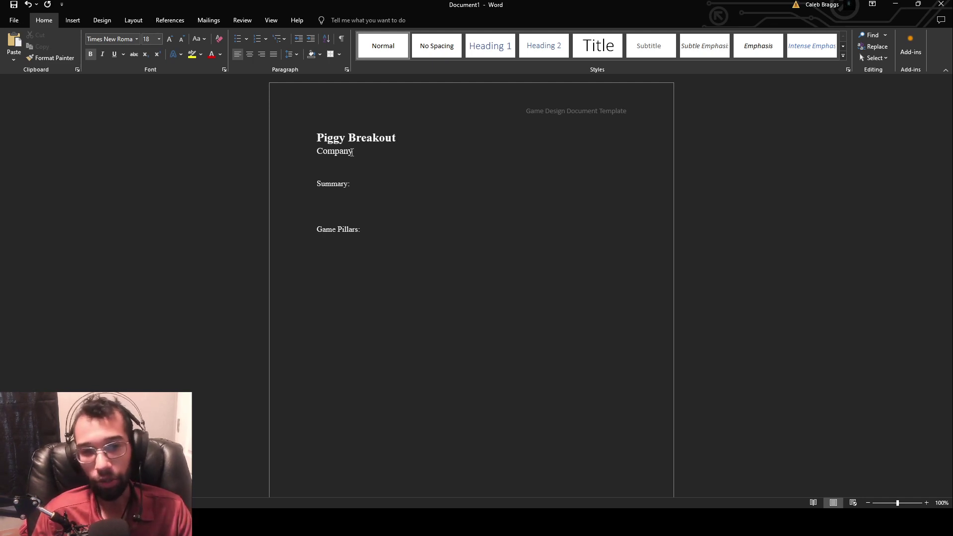
pyautogui.moveTo(353, 152); pyautogui.dragTo(319, 156)
pyautogui.write('CB ')
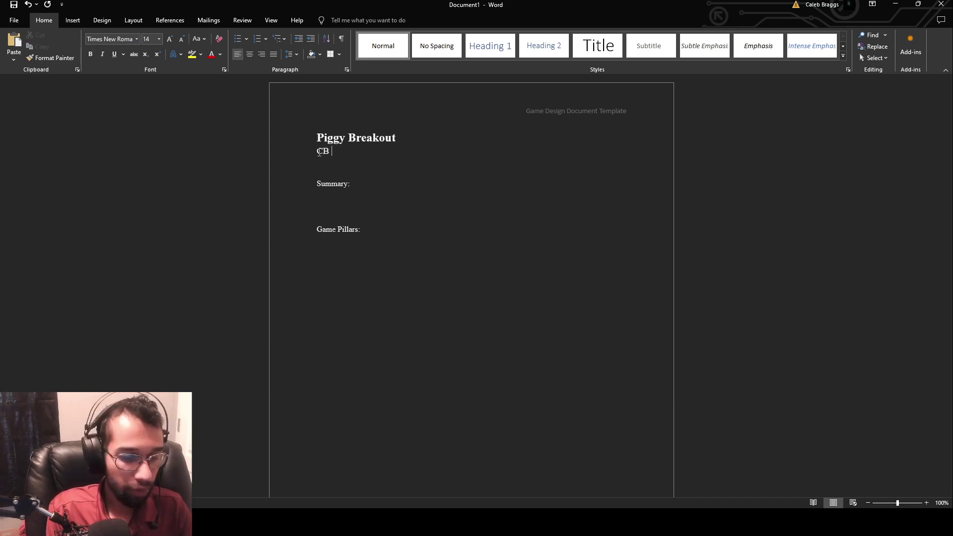
pyautogui.write('Showtunes')
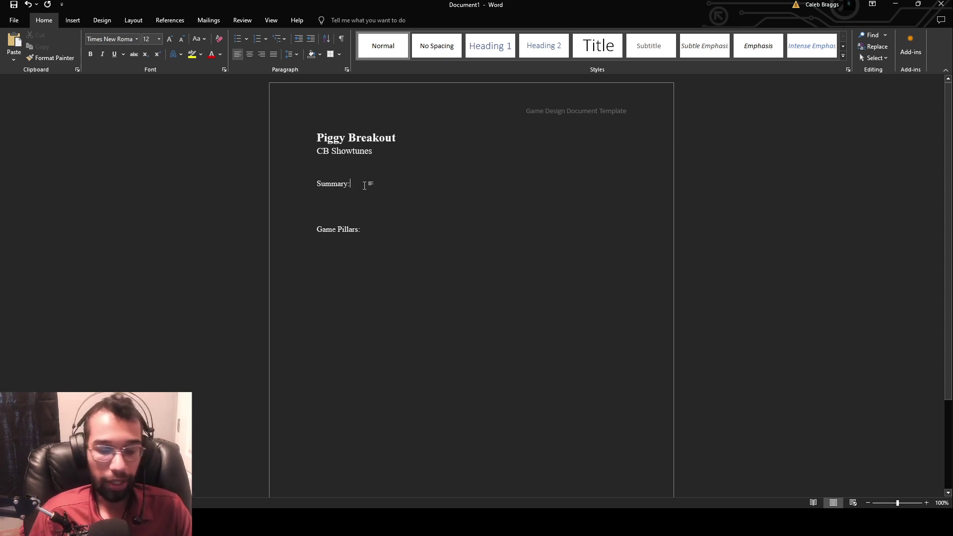
# Step: Add an indented Summary paragraph about a 3D platformer whose piggy bank dreams of surviving ice-cream truck sirens, and remove a blank line above Game Pillars
pyautogui.press('Return')
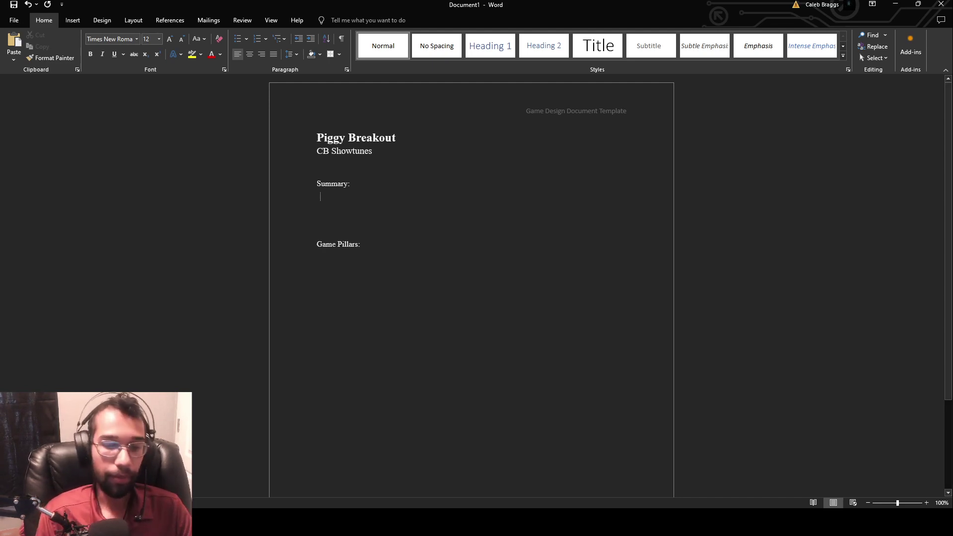
pyautogui.write('A 3D platformer, where you are a piggy bank who’s only dream is to survive as the sirens of an ice-cream truck can be heard in the neighborhood.')
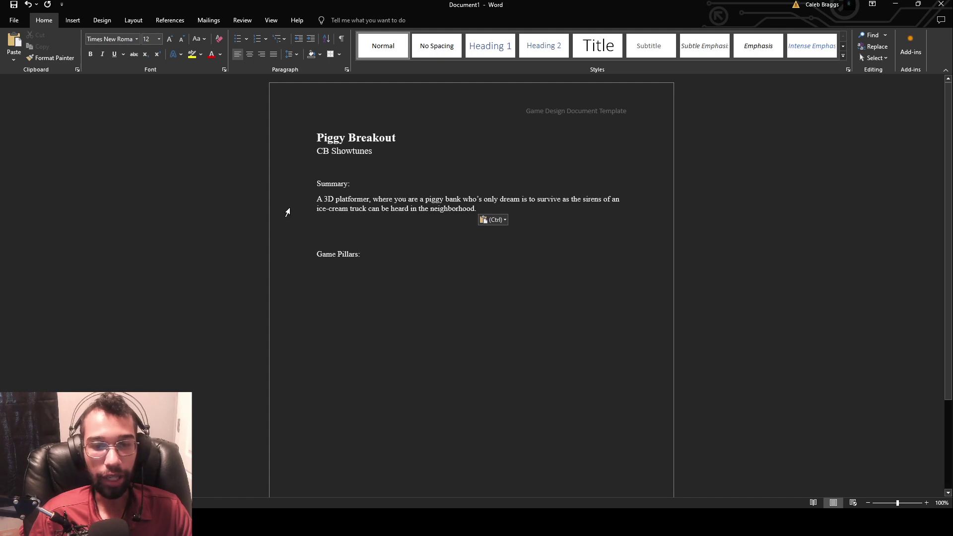
pyautogui.click(316, 199)
pyautogui.press('Tab')
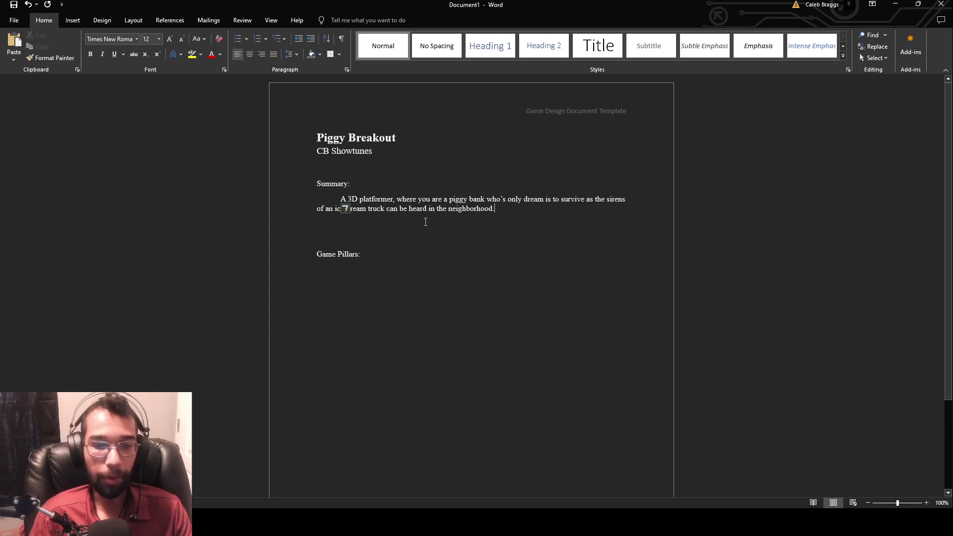
pyautogui.click(407, 237)
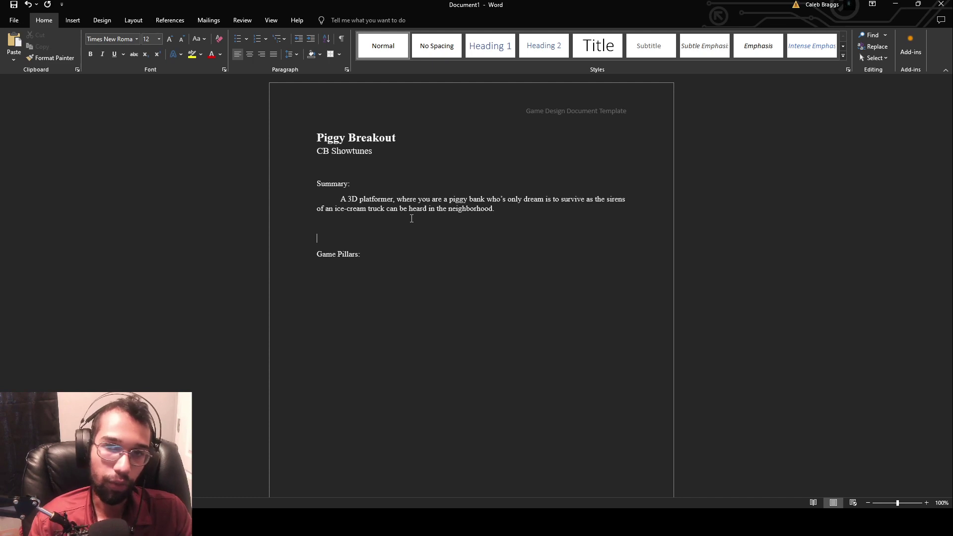
pyautogui.press('BackSpace')
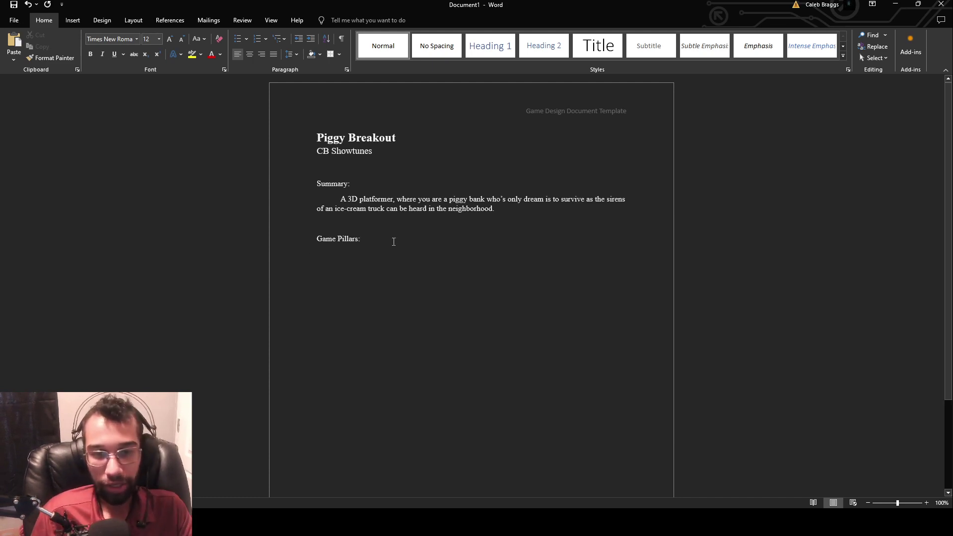
# Step: Create a bulleted list with three empty bullets under the Game Pillars heading
pyautogui.press('Return')
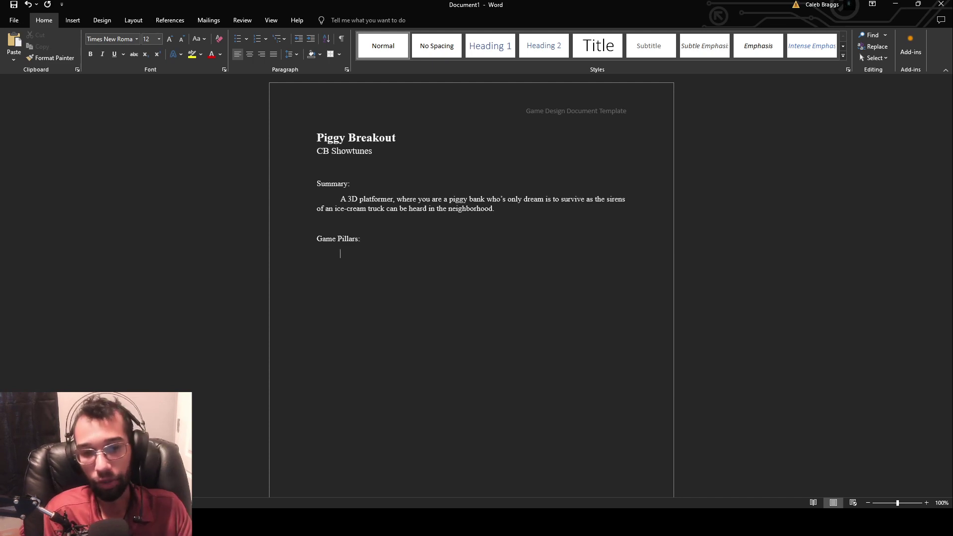
pyautogui.write('*')
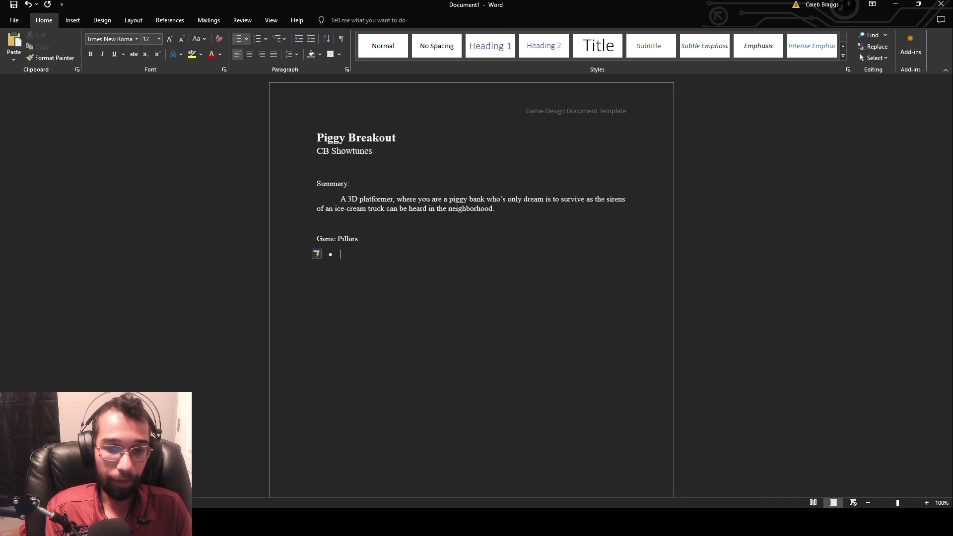
pyautogui.write('1')
pyautogui.press('Return')
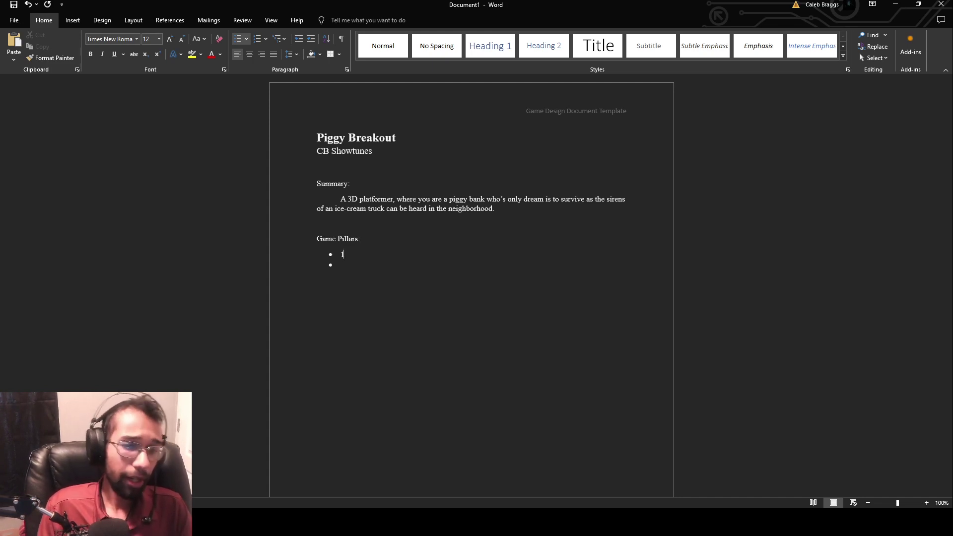
pyautogui.press('BackSpace')
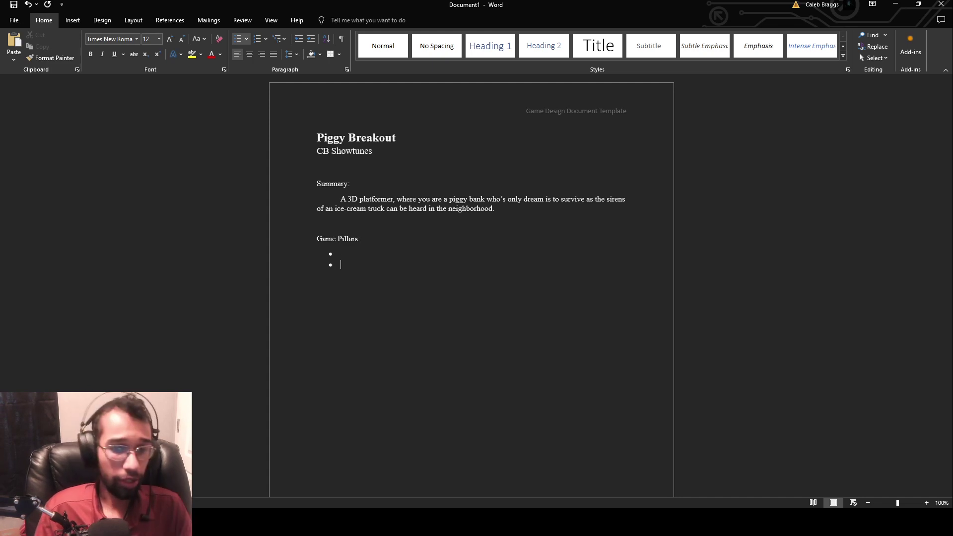
pyautogui.write('1')
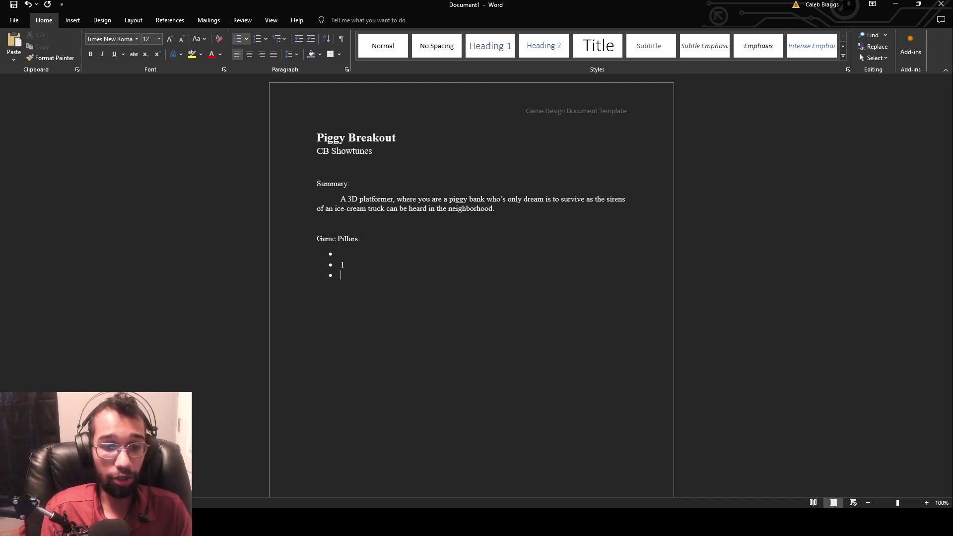
pyautogui.press('BackSpace')
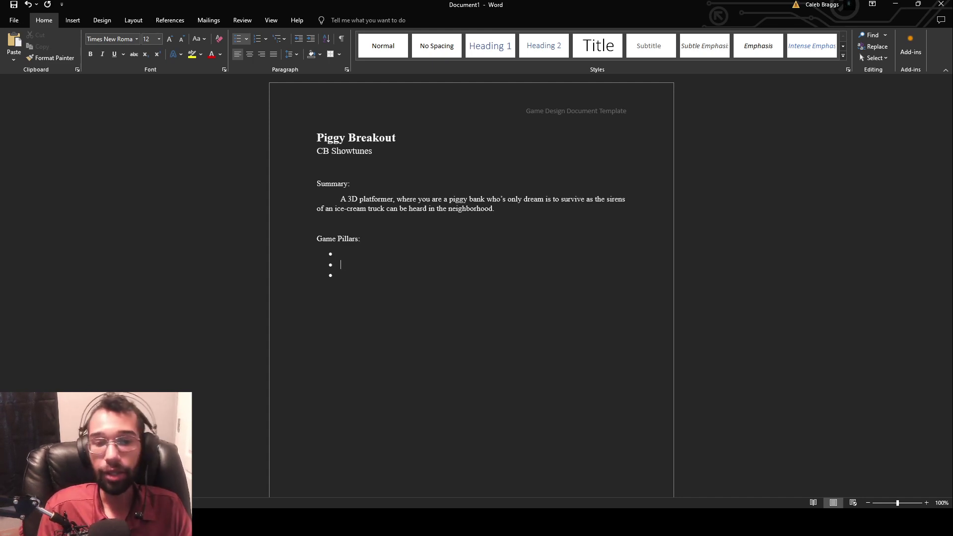
# Step: Fill the three Game Pillars bullets with "Locomotion/Movement", "Progression" and "Level Design"
pyautogui.press('Up')
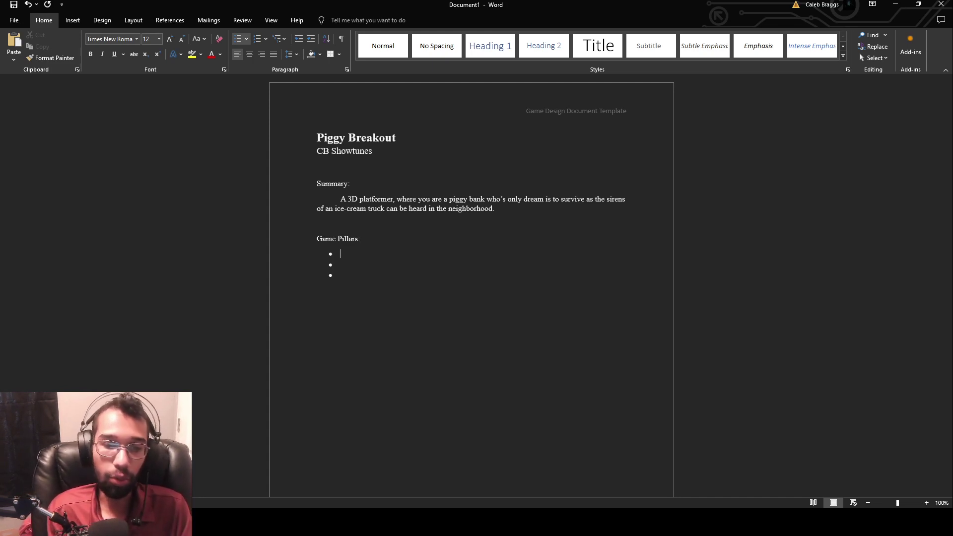
pyautogui.write('ocomotion')
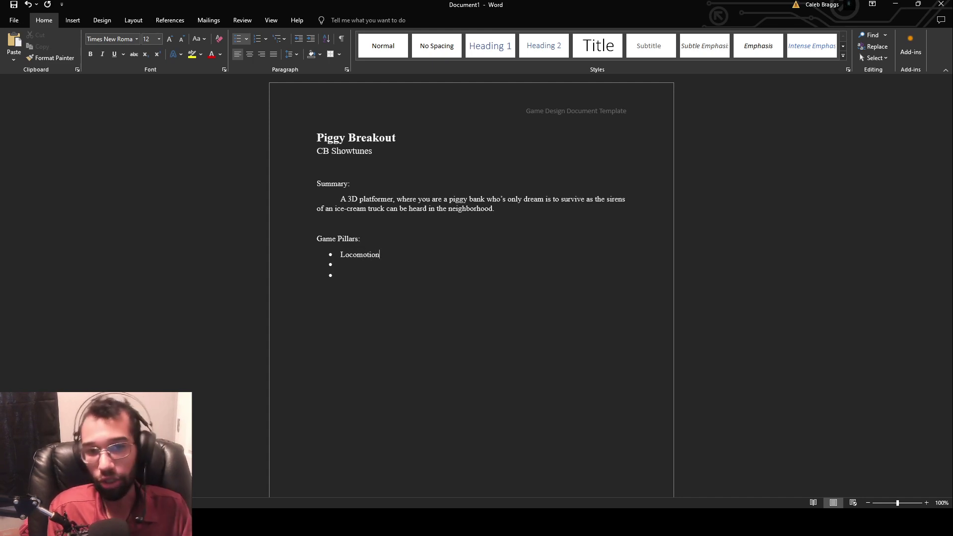
pyautogui.write('/M')
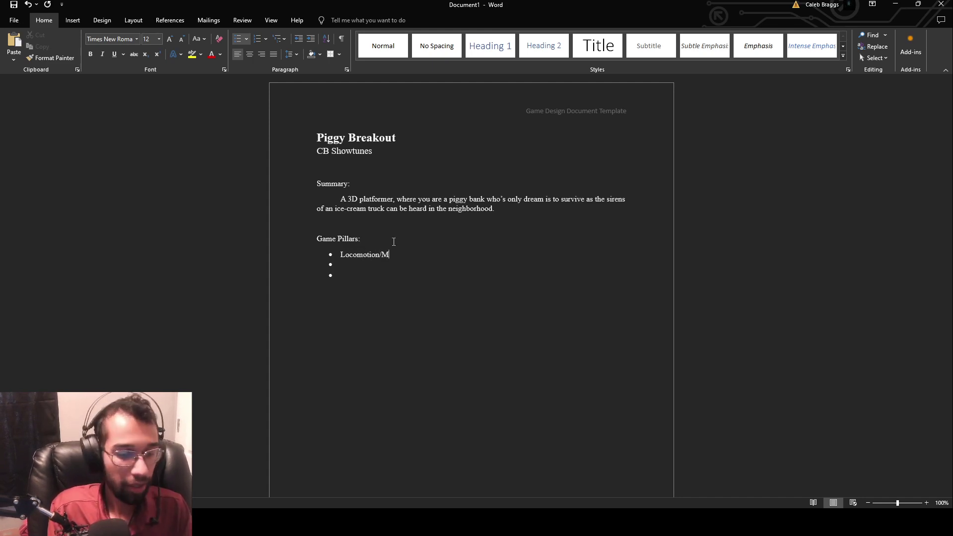
pyautogui.write('ovement')
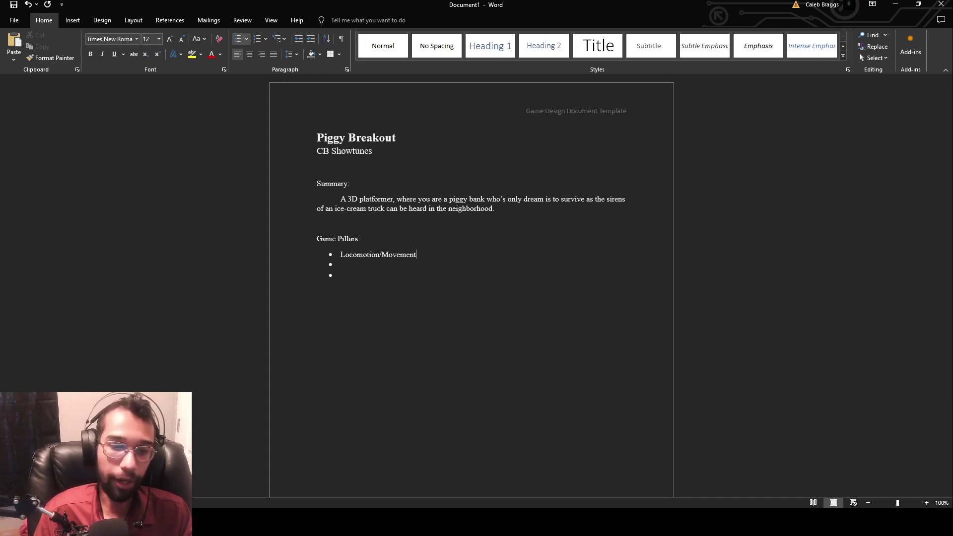
pyautogui.write('Progree')
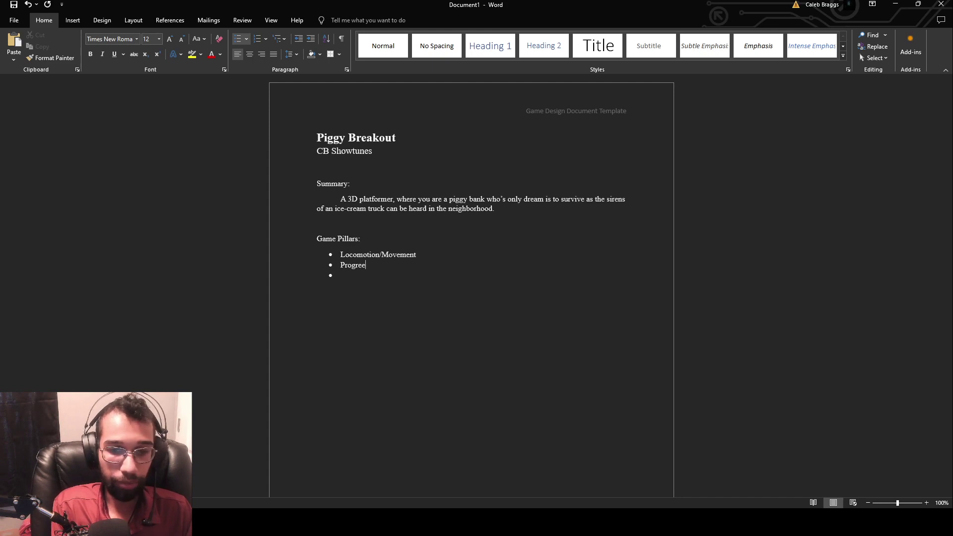
pyautogui.press('BackSpace')
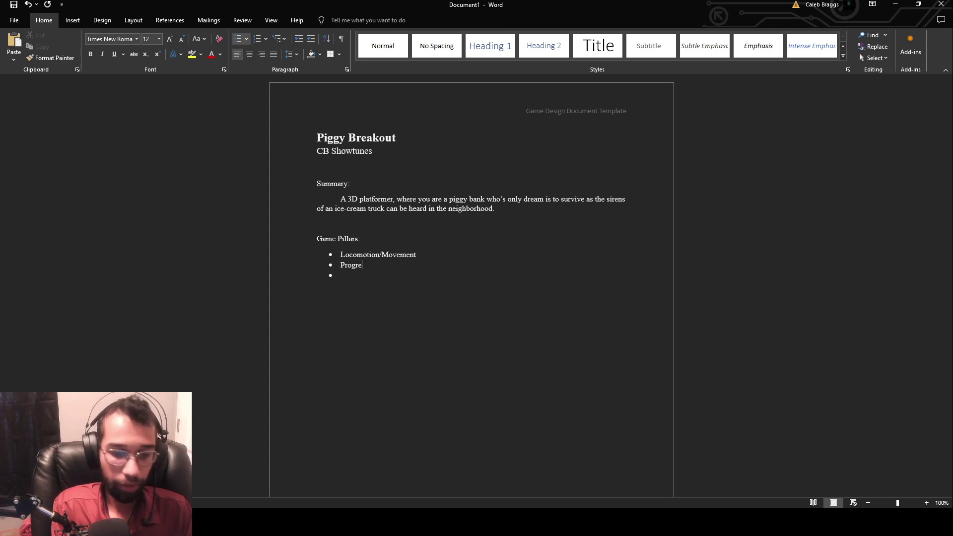
pyautogui.write('ssion')
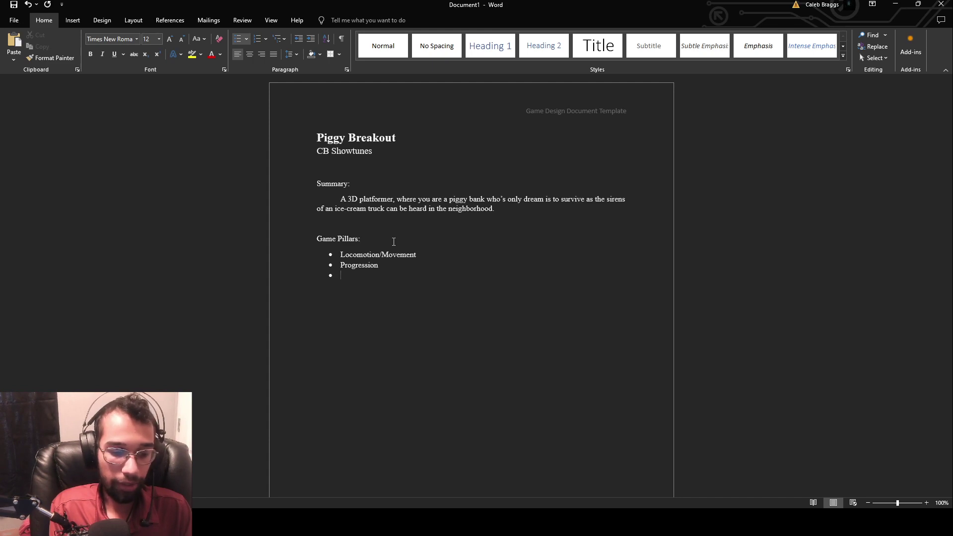
pyautogui.write('Level D')
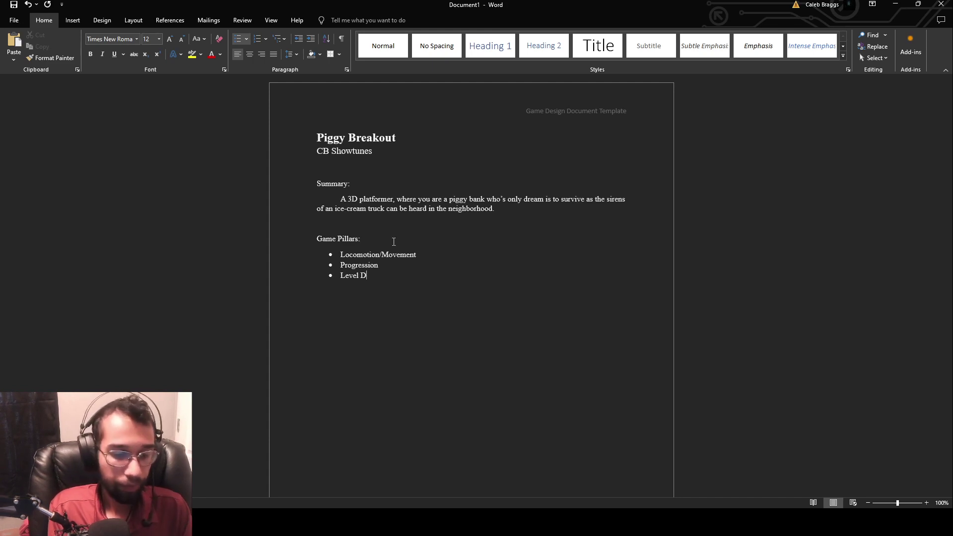
pyautogui.write('esign')
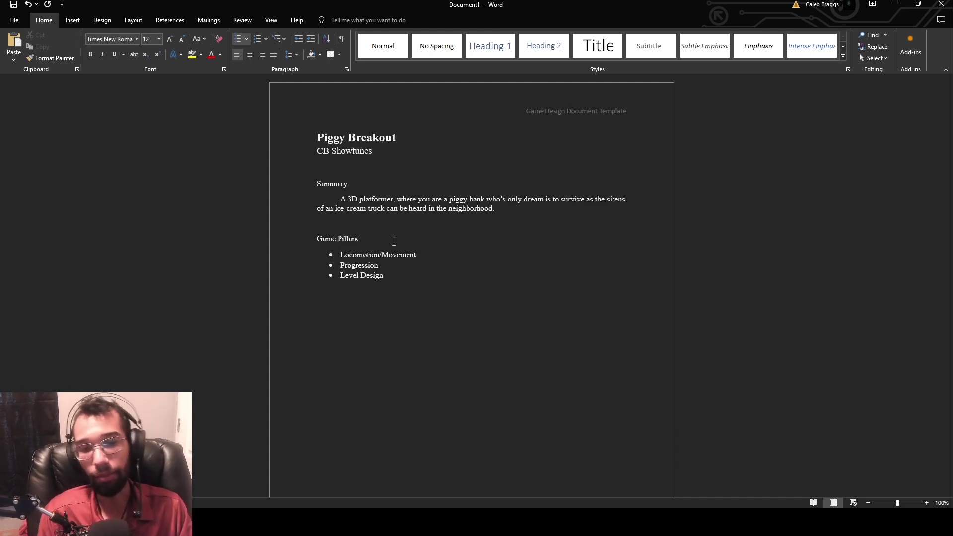
# Step: Add an empty sub-bullet under Locomotion/Movement and extend the section heading to "Game Pillars and Important Mechanics:"
pyautogui.press('Return')
pyautogui.press('Tab')
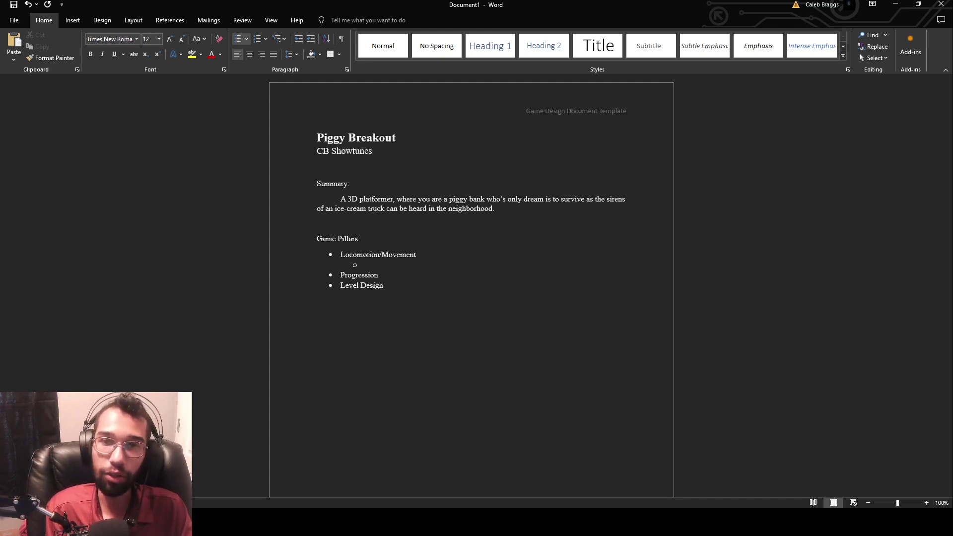
pyautogui.press('Up')
pyautogui.press('Up')
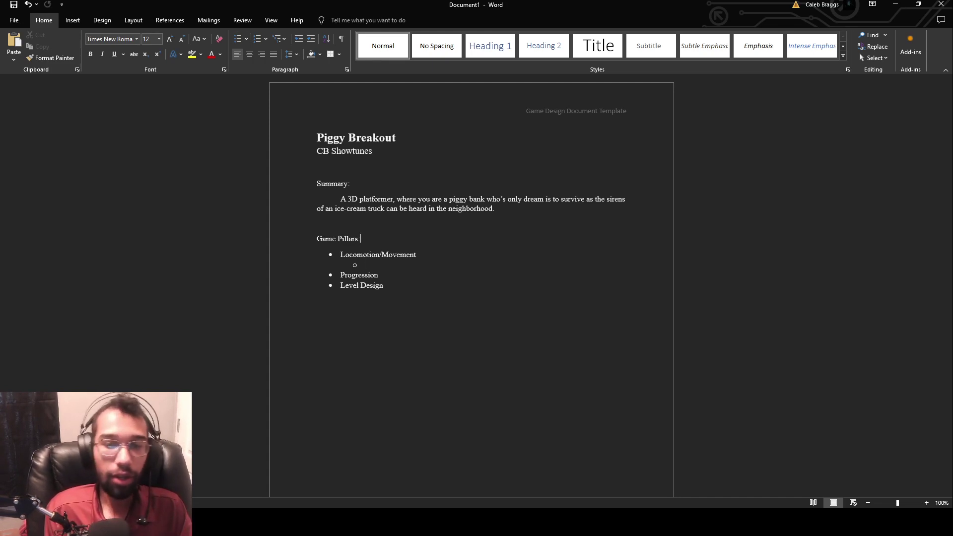
pyautogui.write('and ')
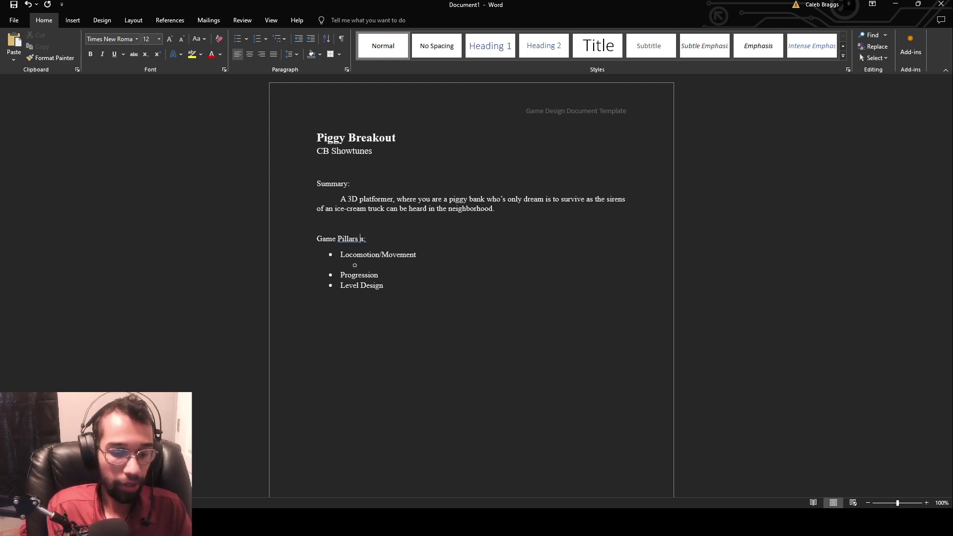
pyautogui.write('Important Mecha')
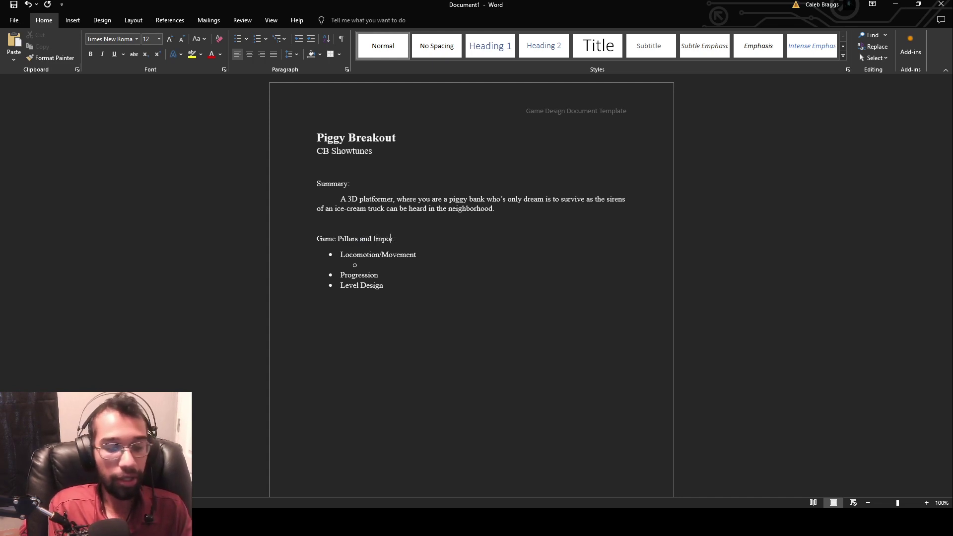
pyautogui.write('nics')
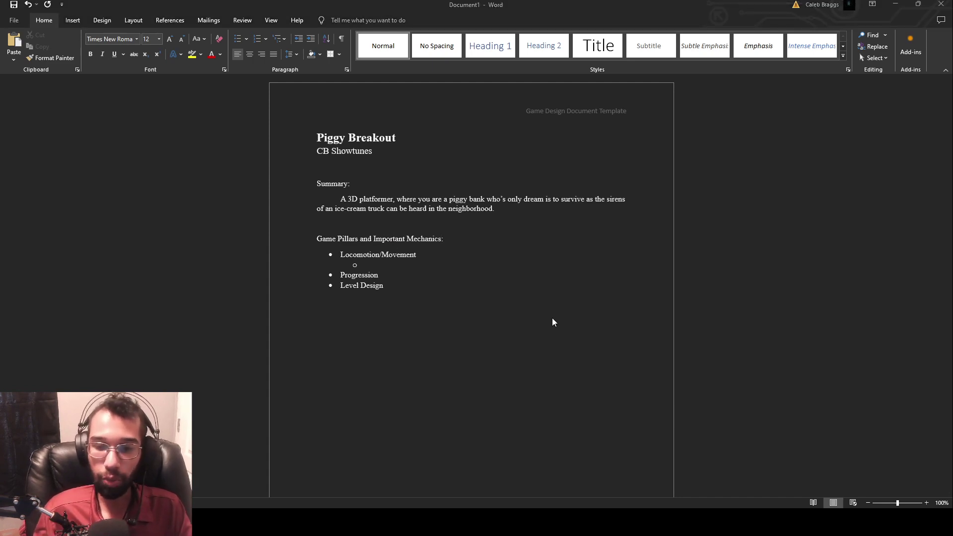
pyautogui.press('End')
pyautogui.click(402, 271)
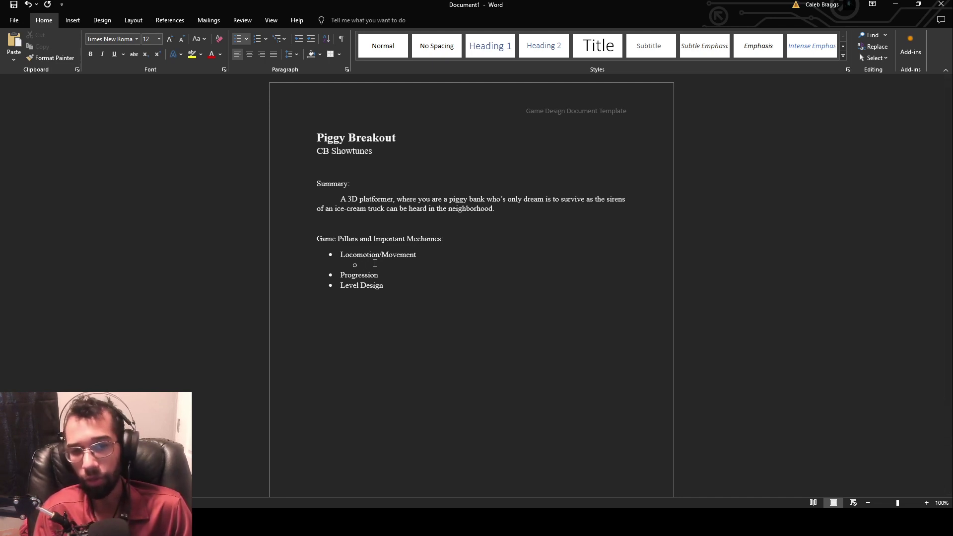
pyautogui.scroll(-4, 380, 278)
pyautogui.scroll(3, 449, 392)
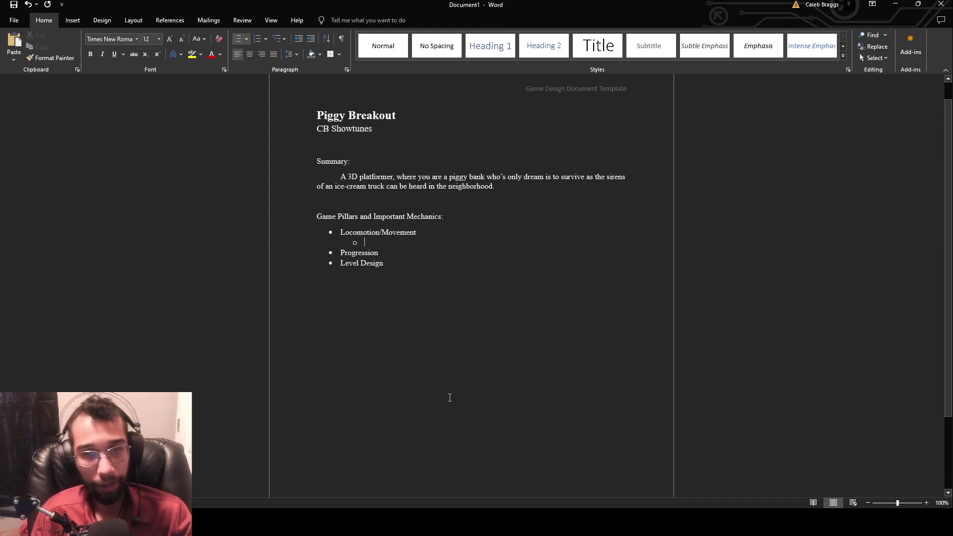
pyautogui.scroll(1, 450, 397)
pyautogui.scroll(-4, 361, 318)
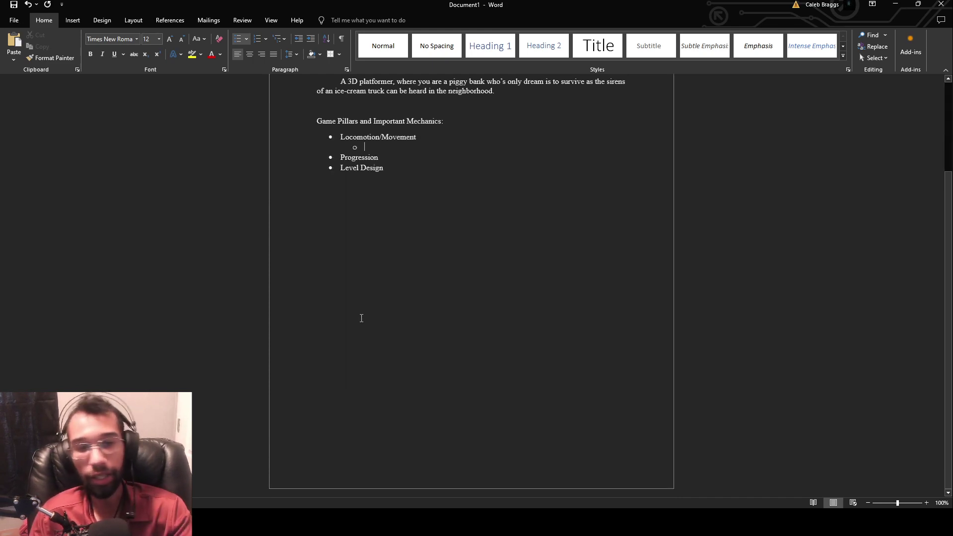
pyautogui.scroll(4, 362, 316)
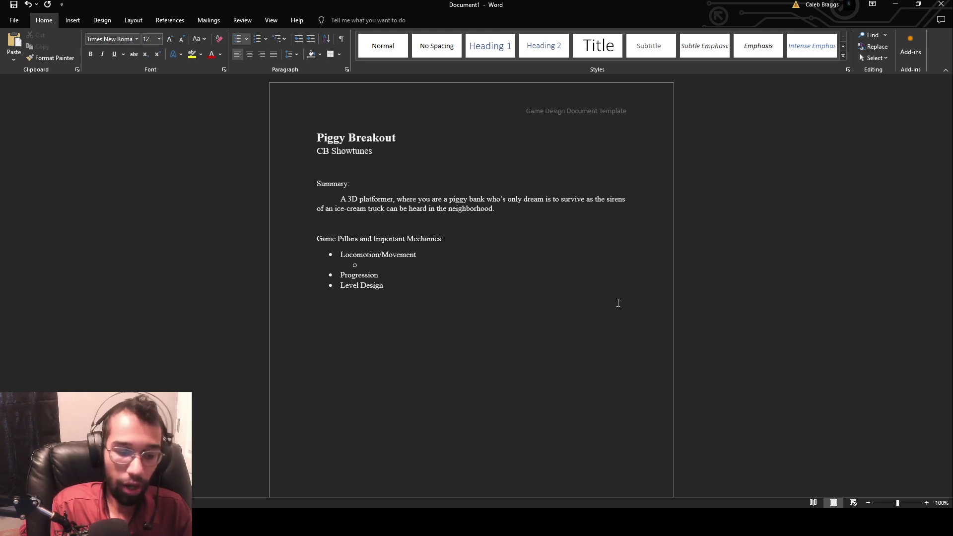
# Step: Write the Locomotion/Movement sub-bullets "Moving: WASD" and "Jumping: Spacebar"
pyautogui.write('Moving')
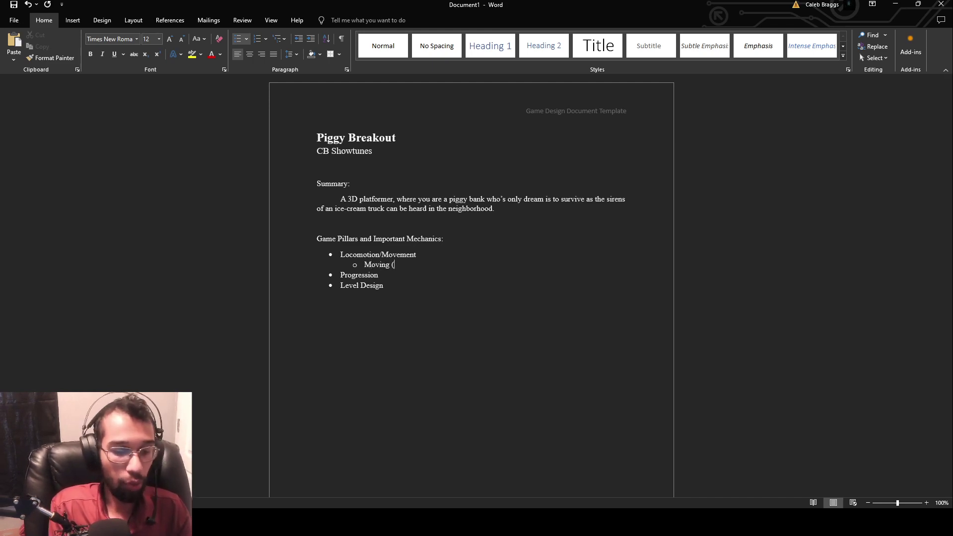
pyautogui.press('BackSpace')
pyautogui.write(': WASD')
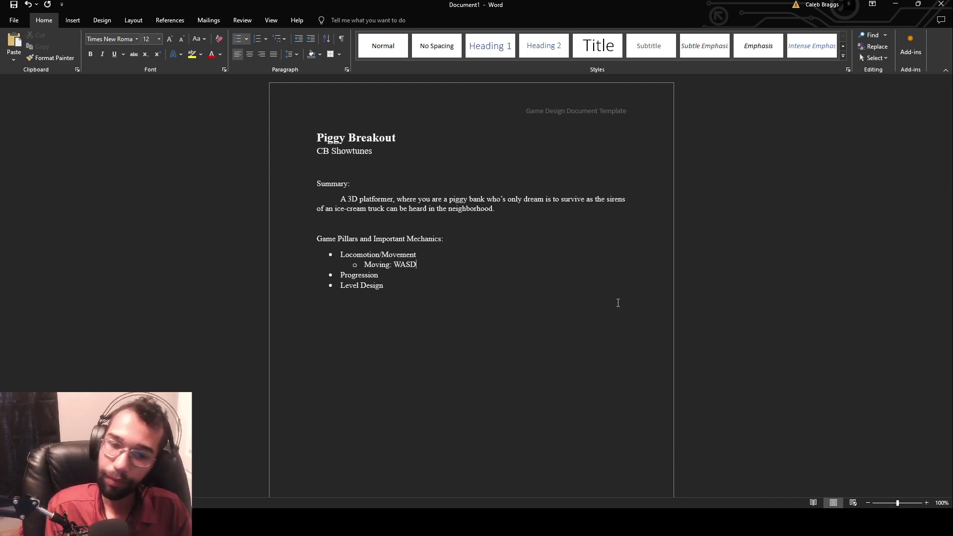
pyautogui.press('Return')
pyautogui.write('Jumping')
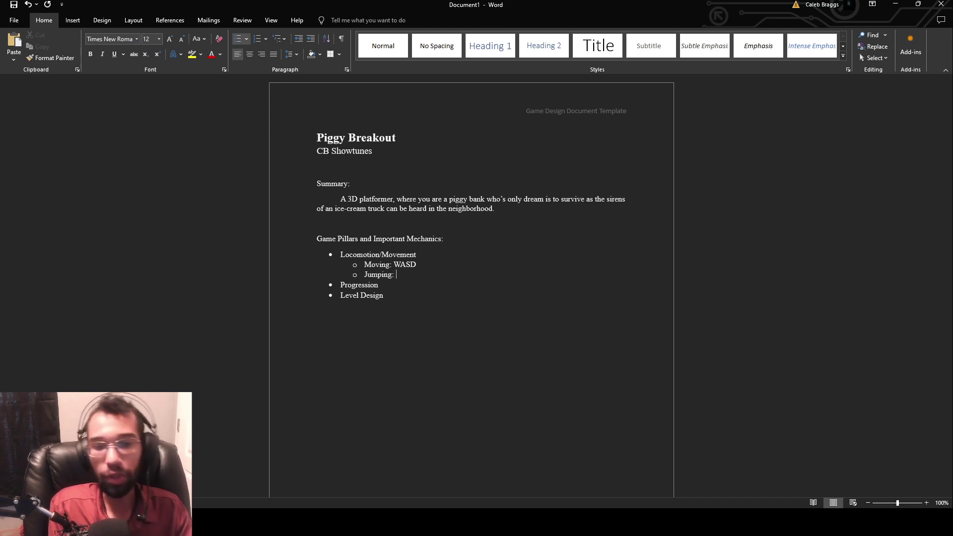
pyautogui.write(': Sp')
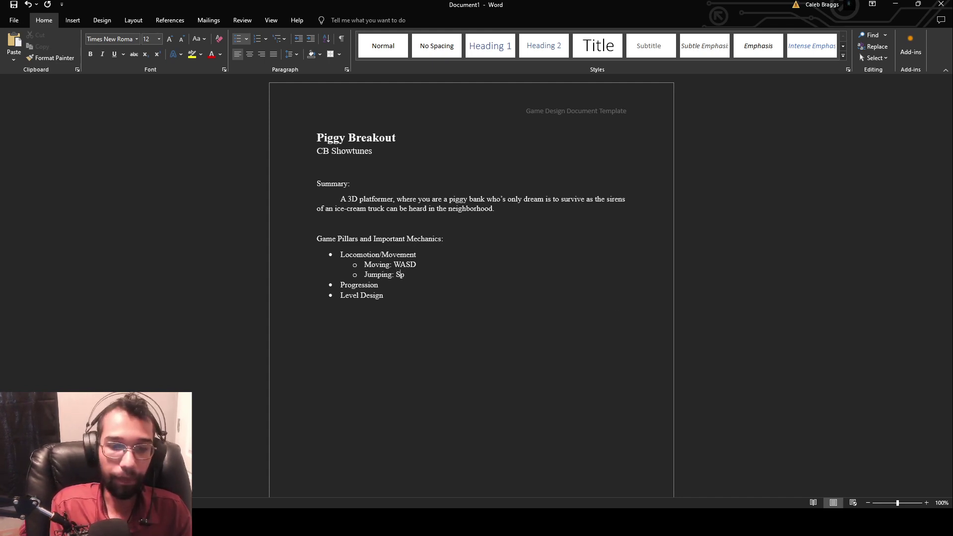
pyautogui.write('acebar')
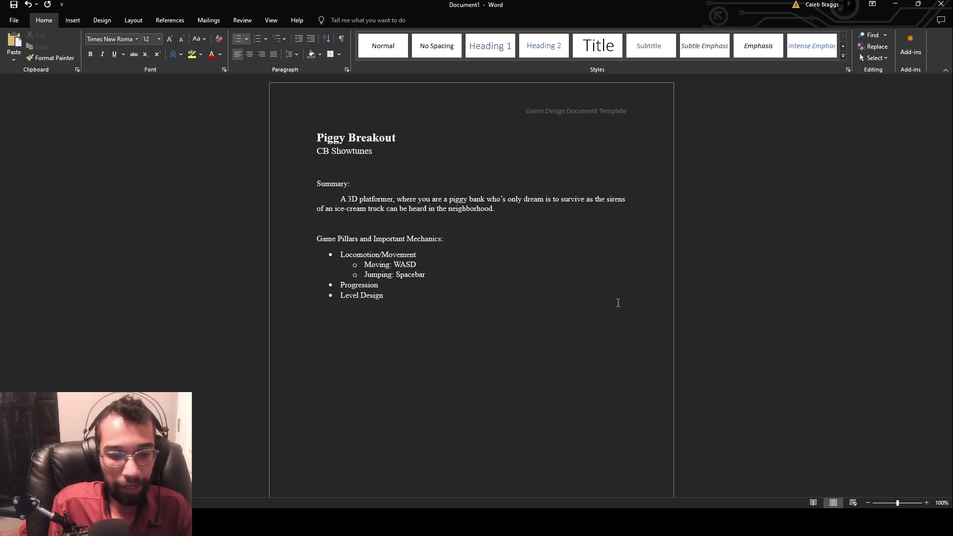
# Step: Extend the jumping sub-bullet to read "Jumping, Double Jump: Spacebar"
pyautogui.write(', ')
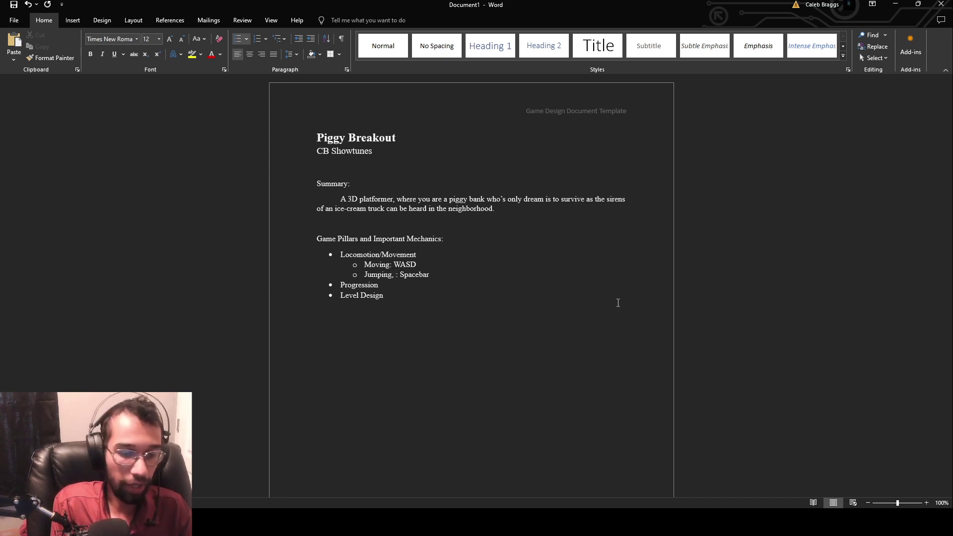
pyautogui.write('Double J')
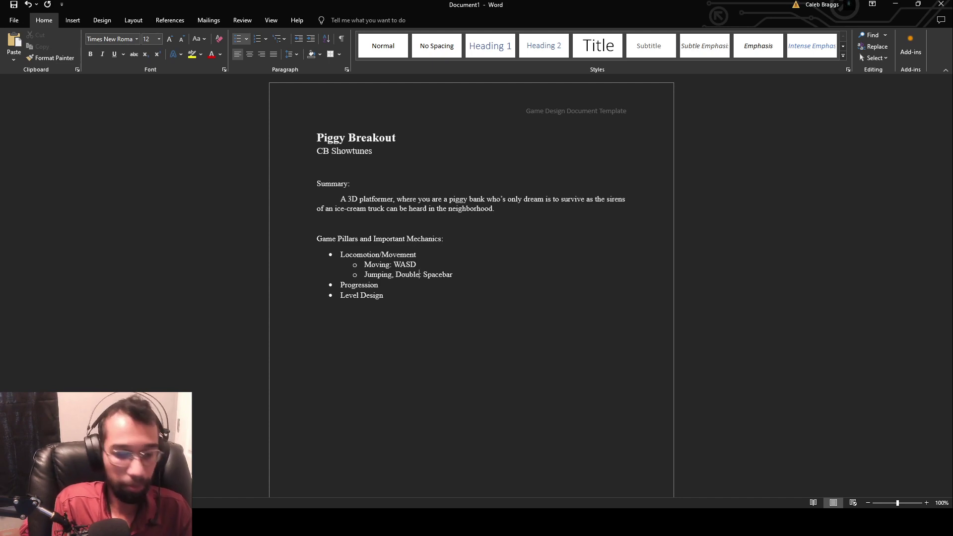
pyautogui.write('ump:')
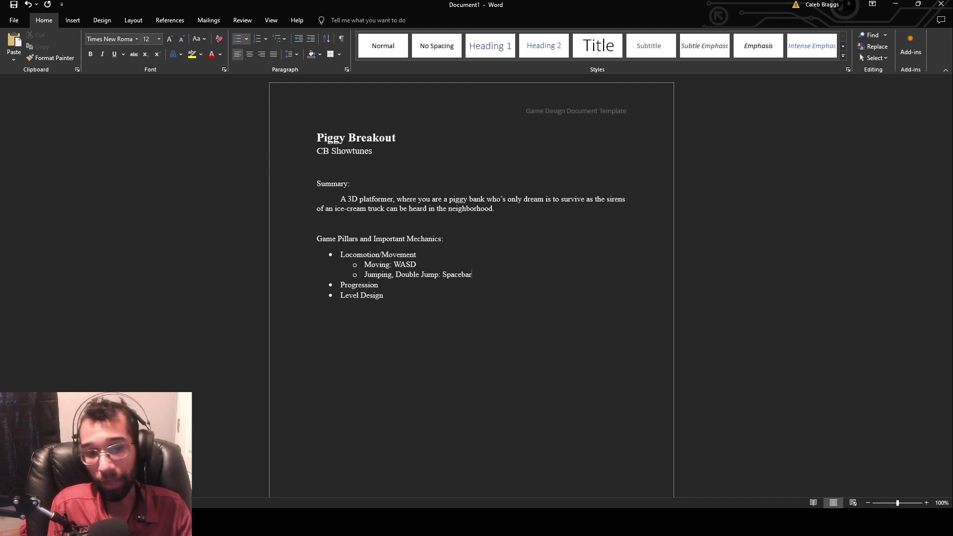
# Step: Add a "Wall Jump" sub-bullet below the jumping entry
pyautogui.press('Return')
pyautogui.write('Wall ')
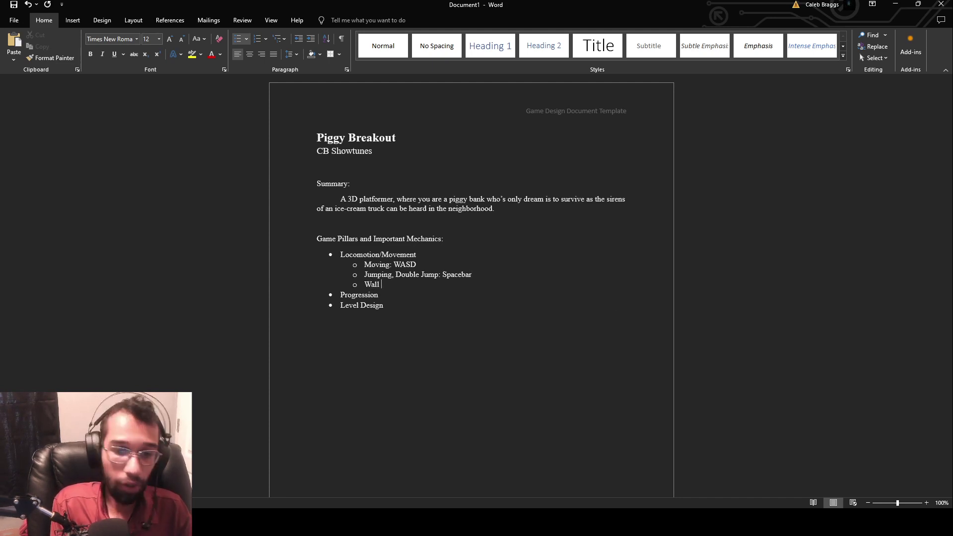
pyautogui.write('Jump')
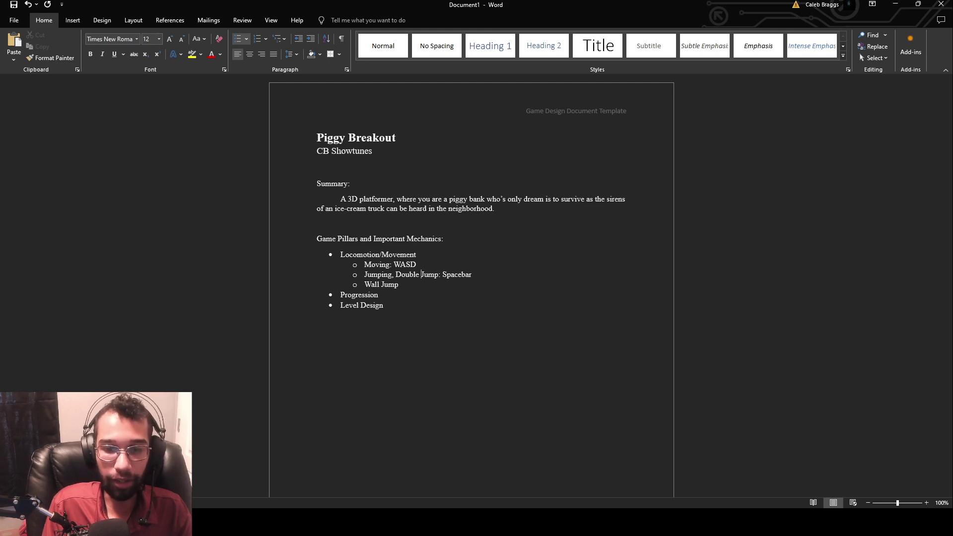
# Step: Reword the jumping sub-bullet to "Jumping, Double, Wall: Spacebar"
pyautogui.hotkey('shift', 'Left')
pyautogui.hotkey('shift', 'Left')
pyautogui.hotkey('shift', 'Left')
pyautogui.hotkey('shift', 'Left')
pyautogui.hotkey('shift', 'Left')
pyautogui.press('BackSpace')
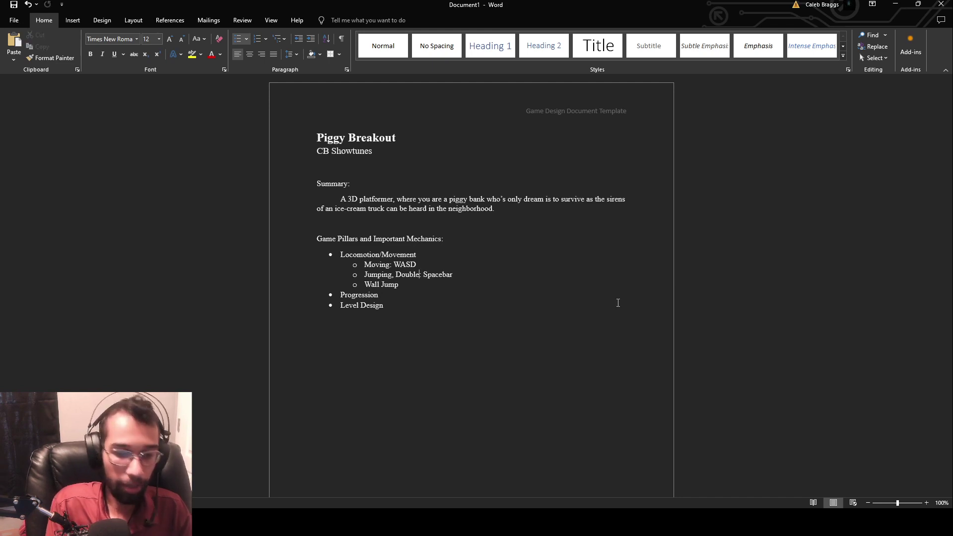
pyautogui.write(', Wall:')
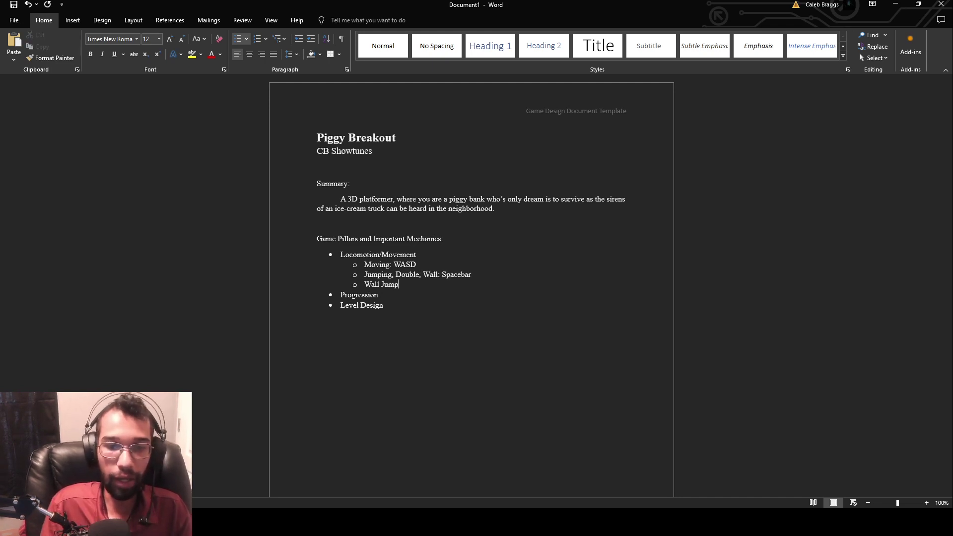
# Step: Delete the separate "Wall Jump" sub-bullet under Locomotion/Movement
pyautogui.hotkey('shift', 'Left')
pyautogui.hotkey('shift', 'Left')
pyautogui.hotkey('shift', 'Left')
pyautogui.hotkey('shift', 'Left')
pyautogui.press('Home')
pyautogui.hotkey('shift', 'Down')
pyautogui.press('BackSpace')
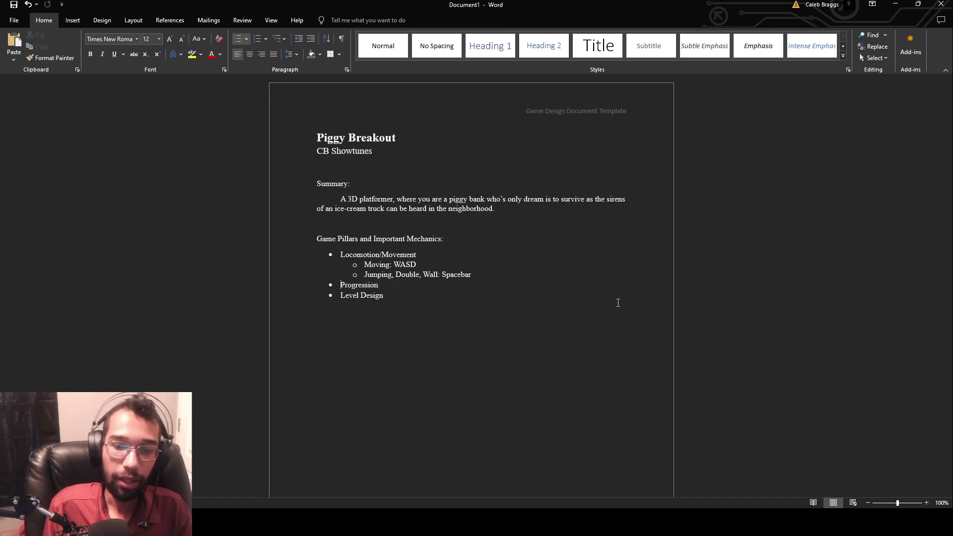
# Step: Add a "Dash: Left Shift" sub-bullet below the jumping entry under Locomotion/Movement
pyautogui.click(483, 272)
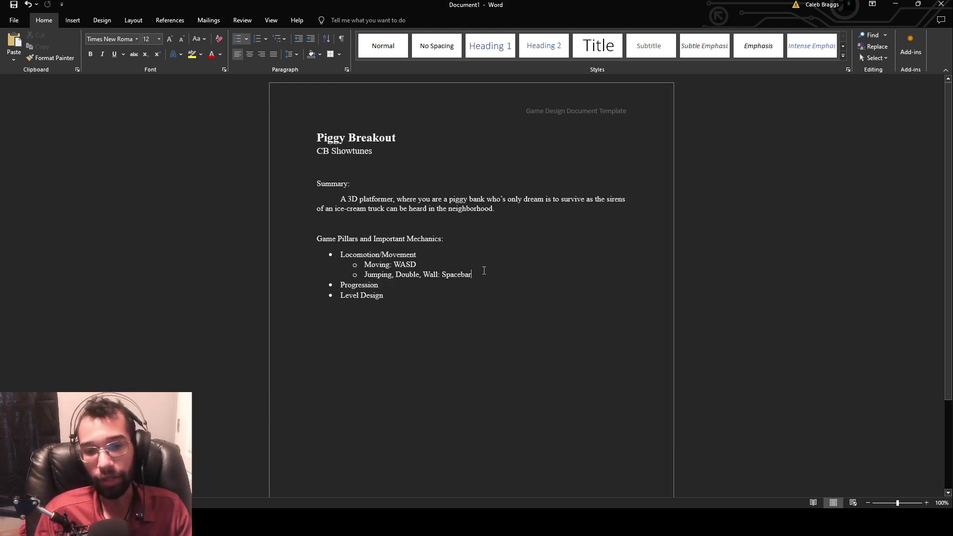
pyautogui.press('Return')
pyautogui.write('Dash')
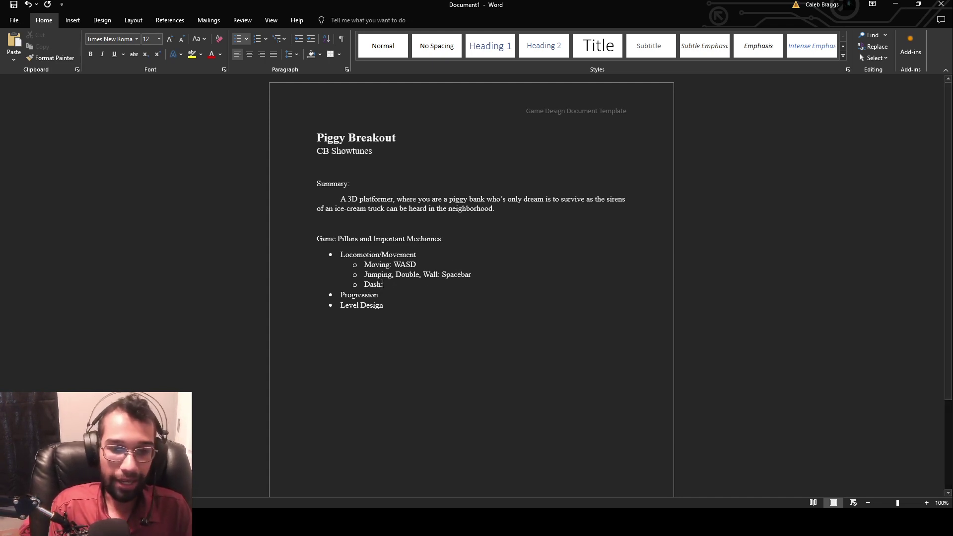
pyautogui.write(': S')
pyautogui.press('BackSpace')
pyautogui.write('Left Shift')
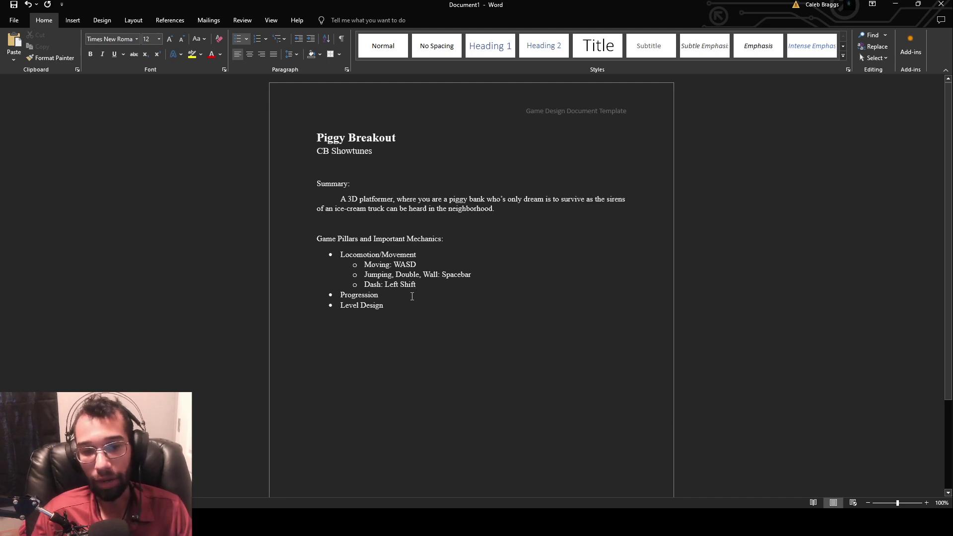
# Step: Add an empty indented sub-bullet under the Progression bullet
pyautogui.press('Return')
pyautogui.press('Tab')
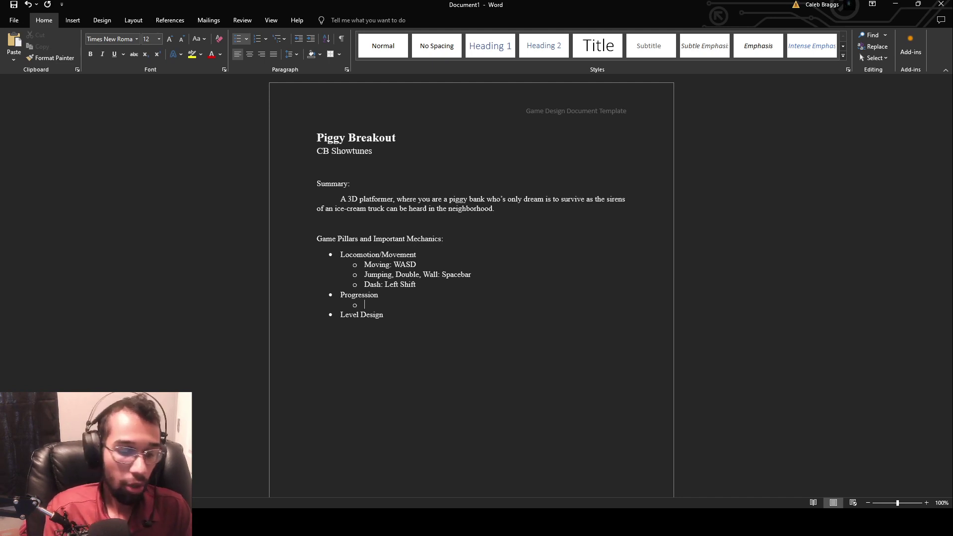
pyautogui.write('Locking ')
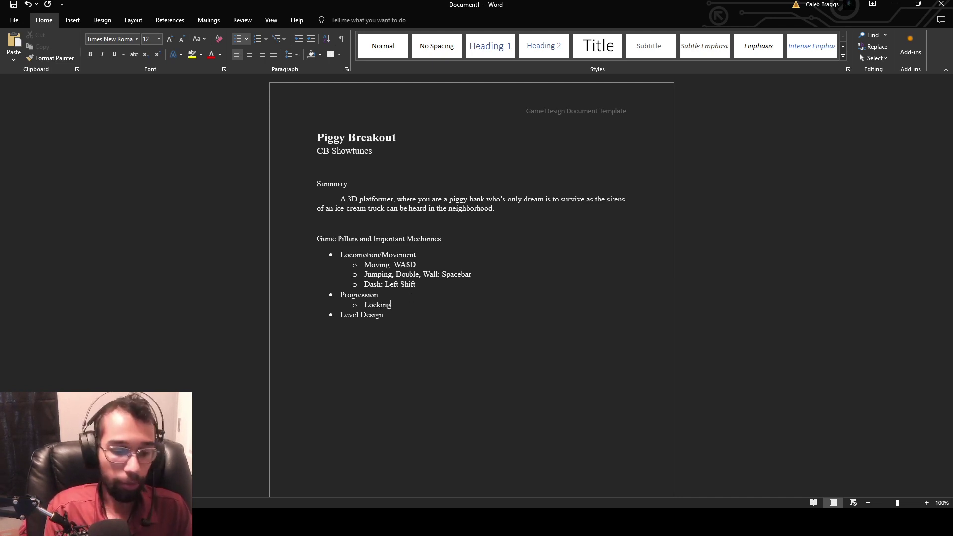
pyautogui.write('o')
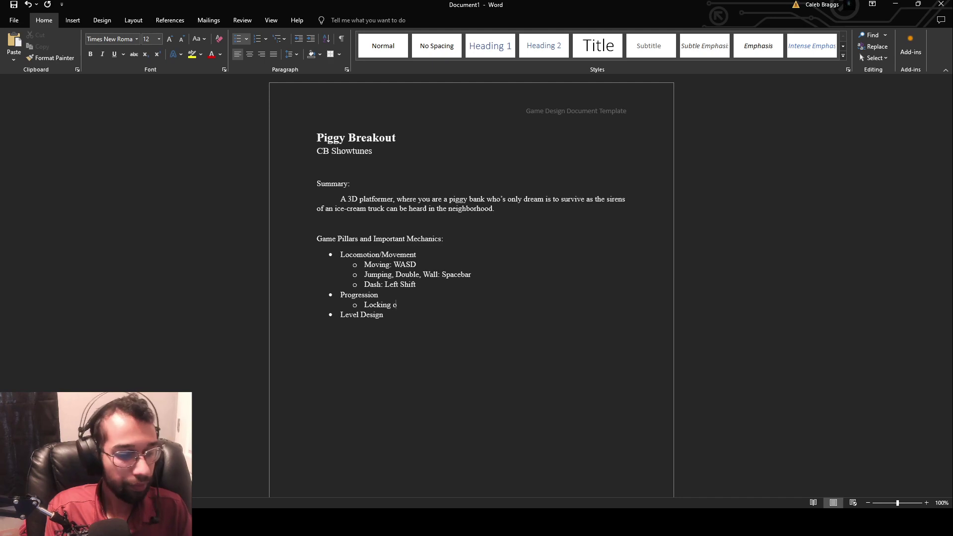
pyautogui.write('ff rooms unt')
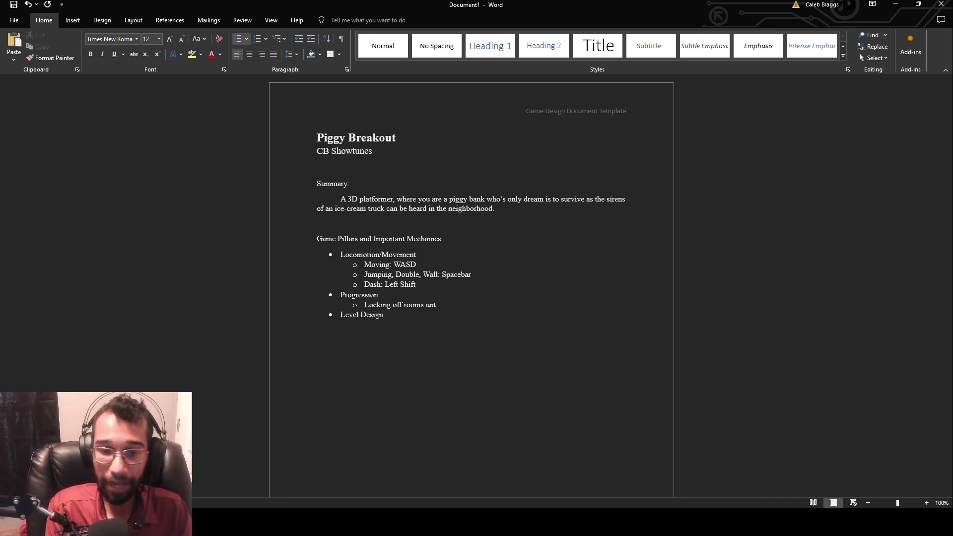
pyautogui.write('il all')
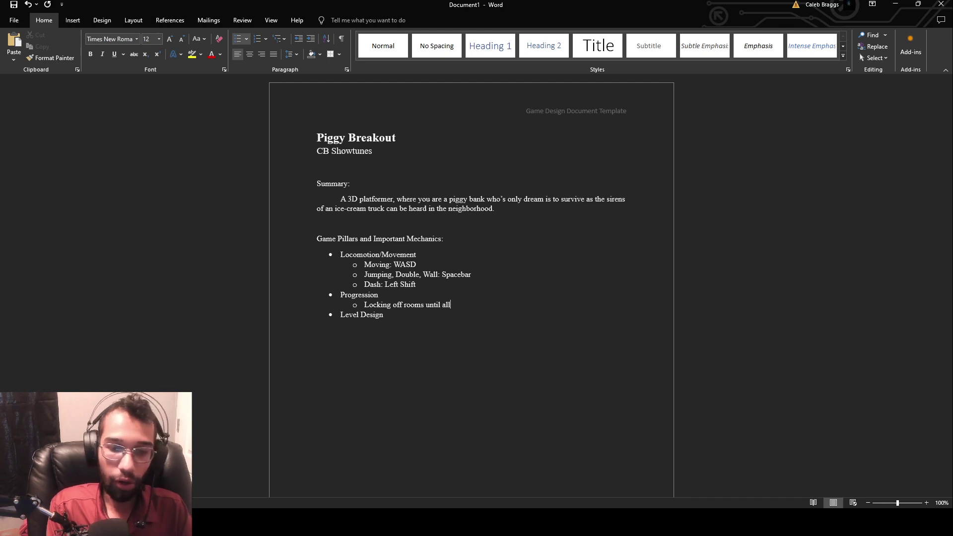
pyautogui.write(' collectables')
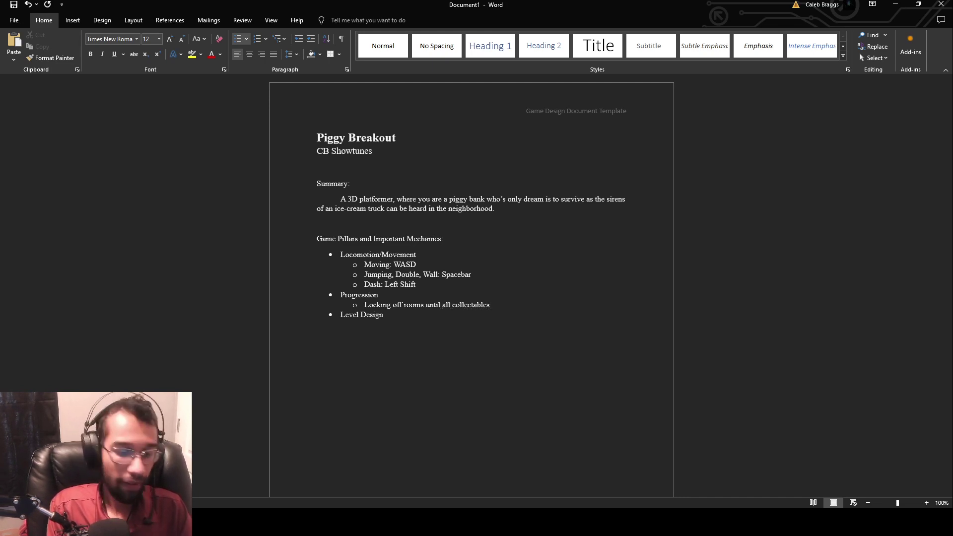
pyautogui.write(' have')
pyautogui.press('BackSpace')
pyautogui.press('BackSpace')
pyautogui.press('BackSpace')
pyautogui.press('BackSpace')
pyautogui.press('BackSpace')
pyautogui.press('BackSpace')
pyautogui.press('BackSpace')
pyautogui.press('BackSpace')
pyautogui.press('BackSpace')
pyautogui.press('BackSpace')
pyautogui.press('BackSpace')
pyautogui.press('BackSpace')
pyautogui.press('BackSpace')
pyautogui.press('BackSpace')
pyautogui.press('BackSpace')
pyautogui.press('BackSpace')
pyautogui.press('BackSpace')
pyautogui.press('BackSpace')
pyautogui.press('BackSpace')
pyautogui.press('BackSpace')
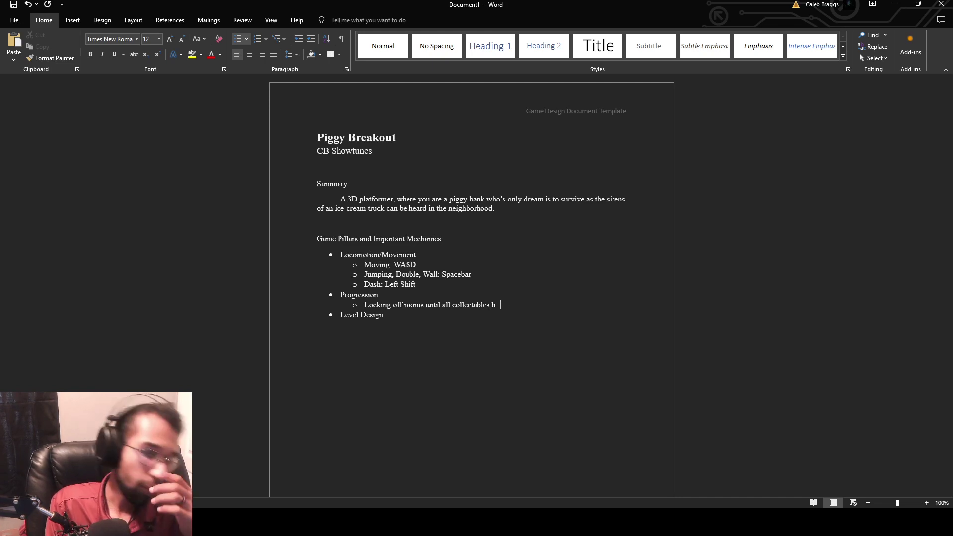
pyautogui.press('BackSpace')
pyautogui.press('BackSpace')
pyautogui.press('BackSpace')
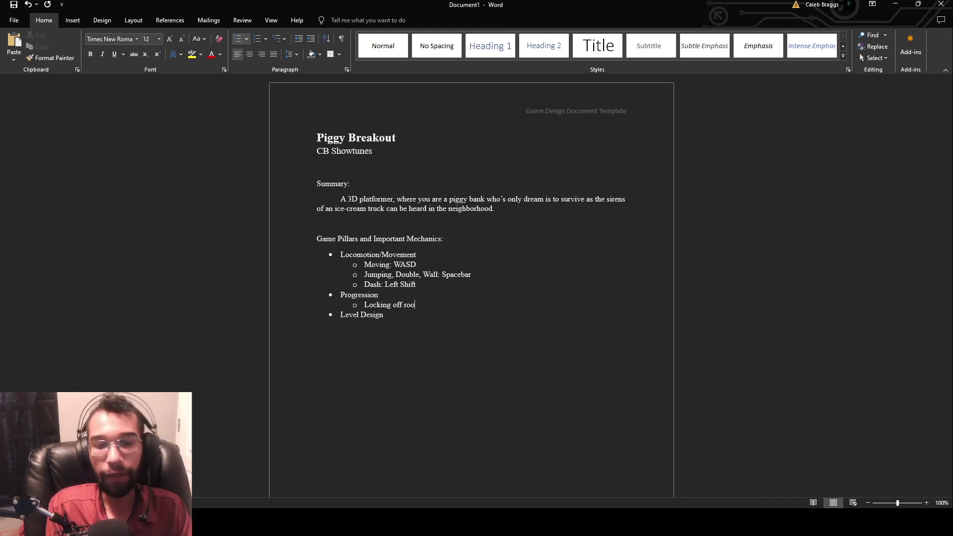
pyautogui.press('BackSpace')
pyautogui.press('BackSpace')
pyautogui.press('BackSpace')
pyautogui.press('BackSpace')
pyautogui.press('BackSpace')
pyautogui.press('BackSpace')
pyautogui.press('BackSpace')
pyautogui.press('BackSpace')
pyautogui.press('BackSpace')
pyautogui.press('BackSpace')
pyautogui.press('BackSpace')
pyautogui.press('BackSpace')
pyautogui.press('BackSpace')
pyautogui.press('BackSpace')
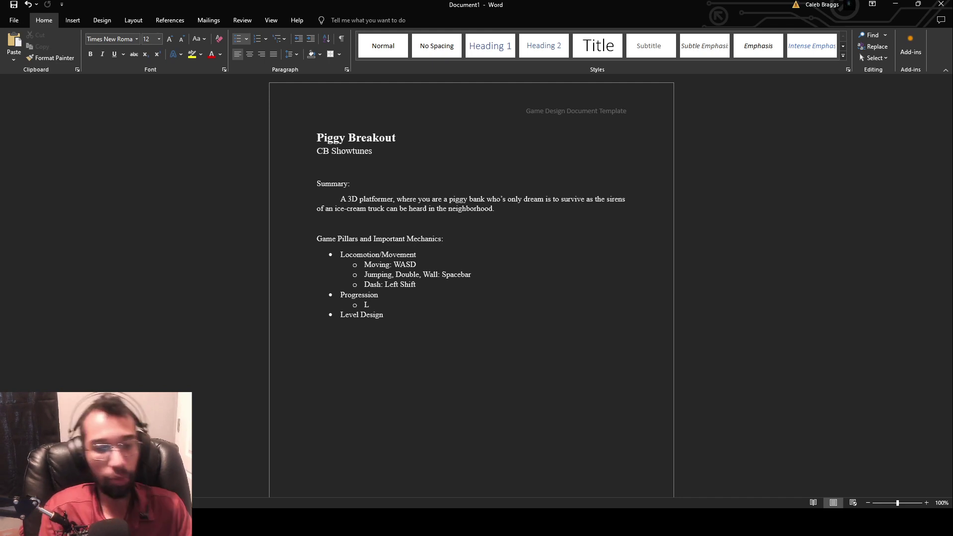
# Step: Fill the Progression sub-bullet with "Rate the player based on the score they obtain in the level."
pyautogui.write('Rate th')
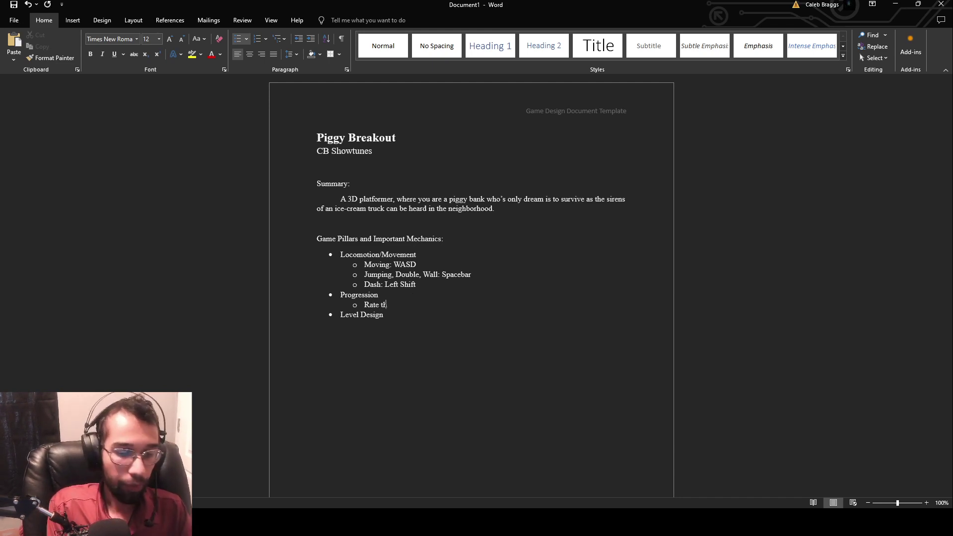
pyautogui.write('e player b')
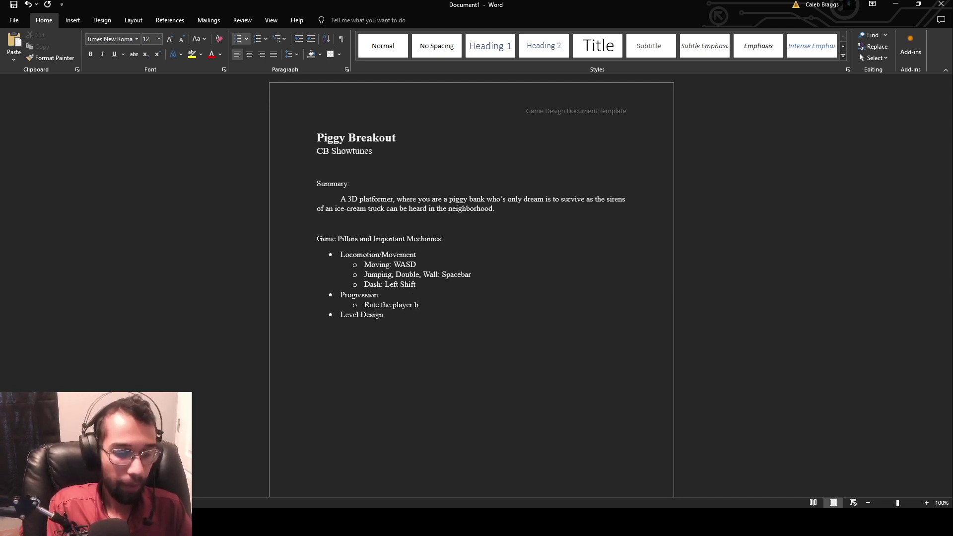
pyautogui.write('ased on the s')
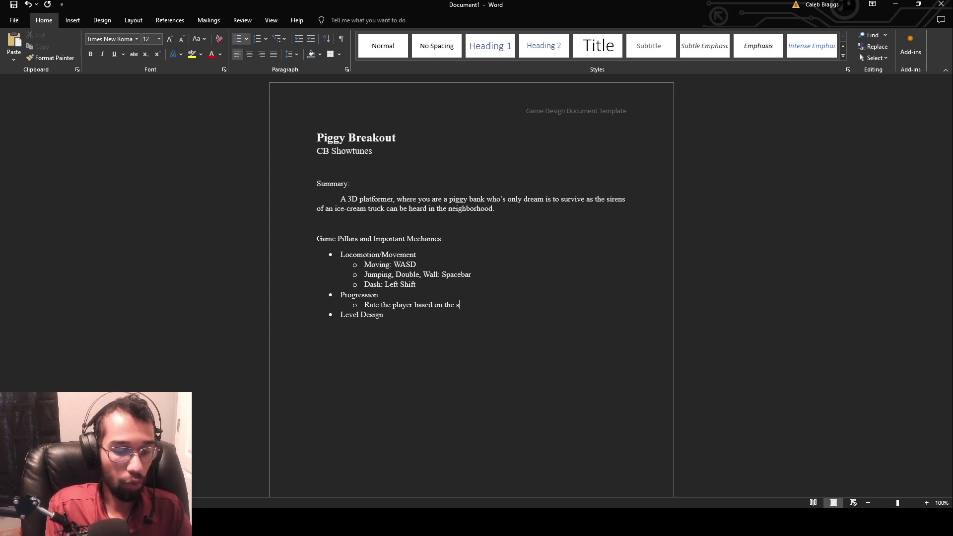
pyautogui.write('core they obt')
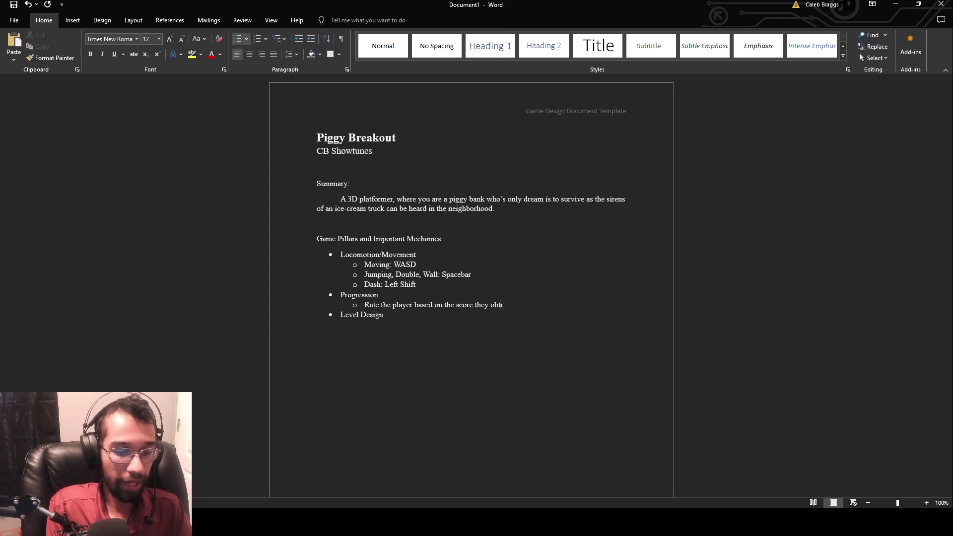
pyautogui.write('ain ')
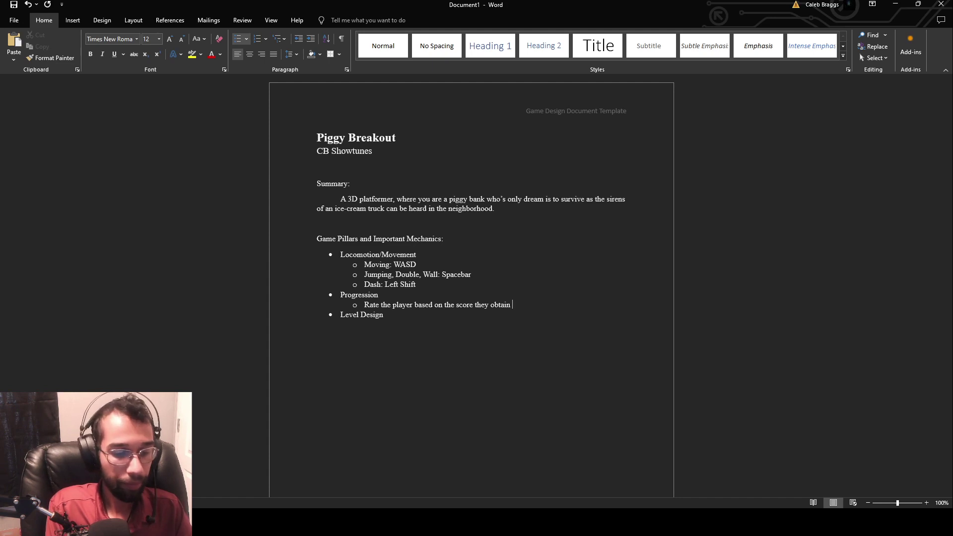
pyautogui.write('in the level.')
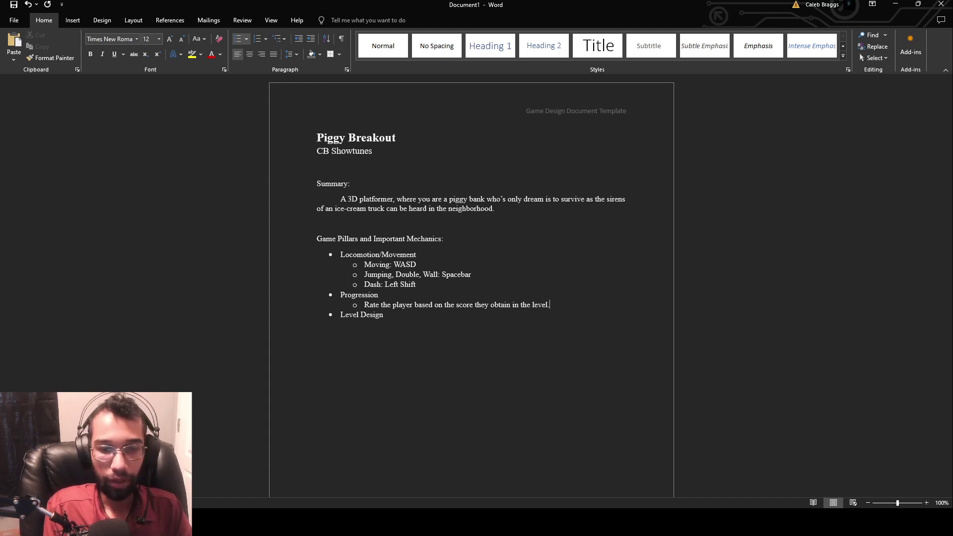
# Step: Add a second Progression sub-bullet reading "Collectables and Acheivments."
pyautogui.press('Return')
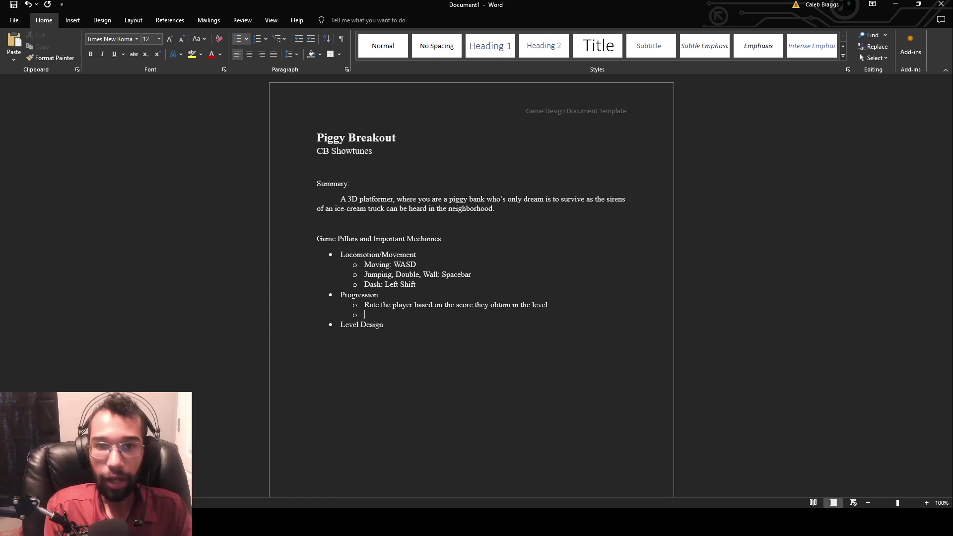
pyautogui.write('Collec')
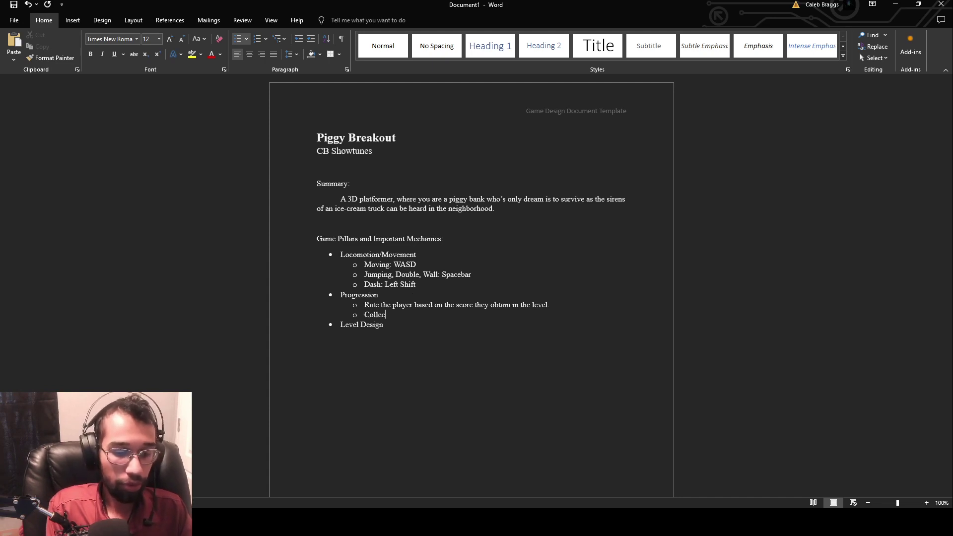
pyautogui.write('tables')
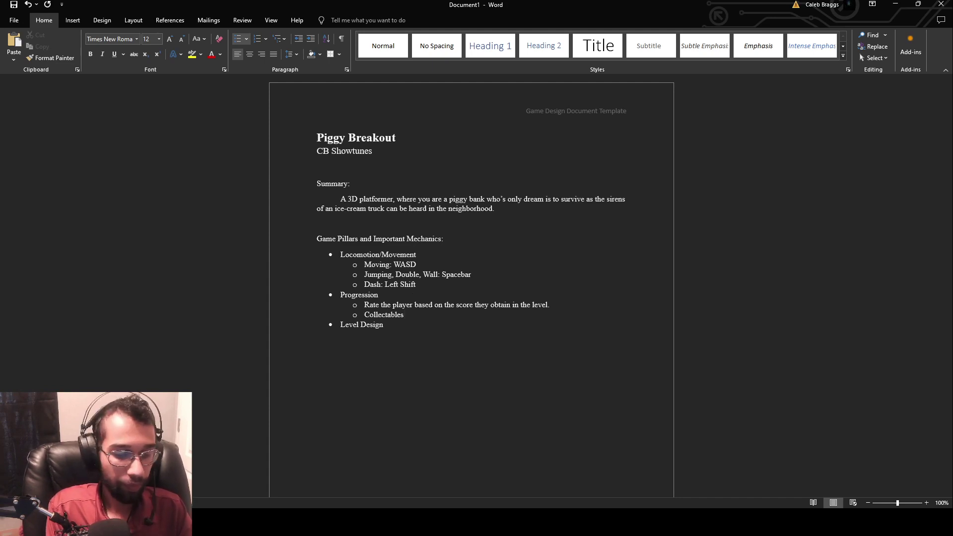
pyautogui.write(' and Ach')
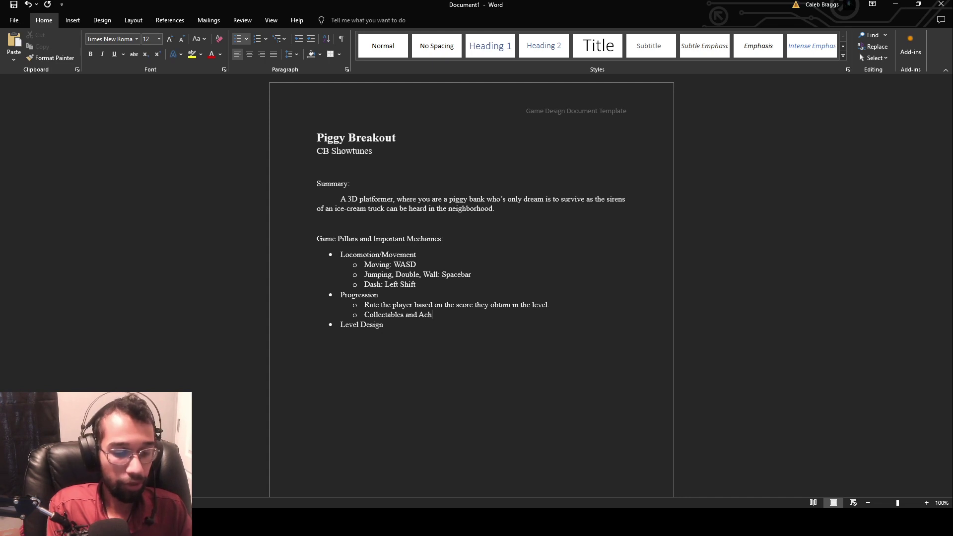
pyautogui.write('eivments')
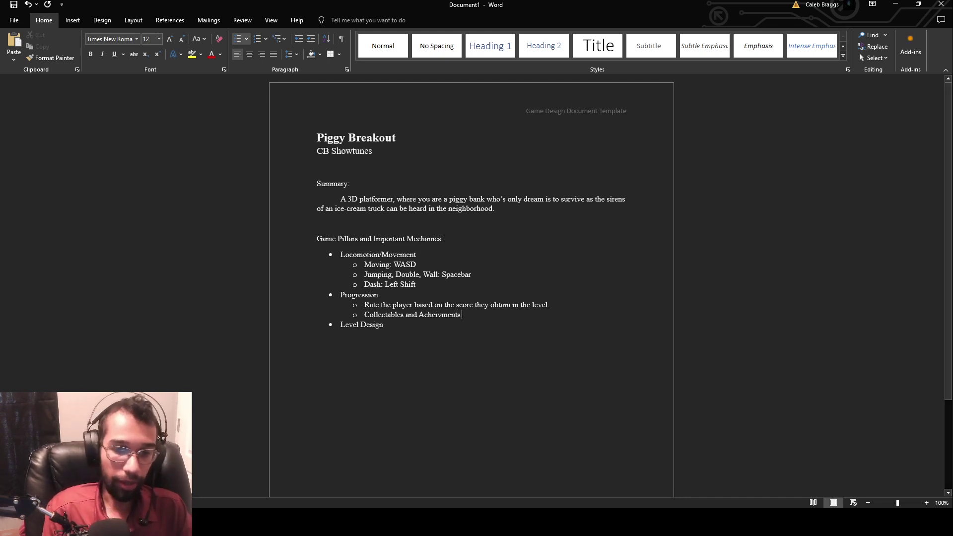
pyautogui.write('.')
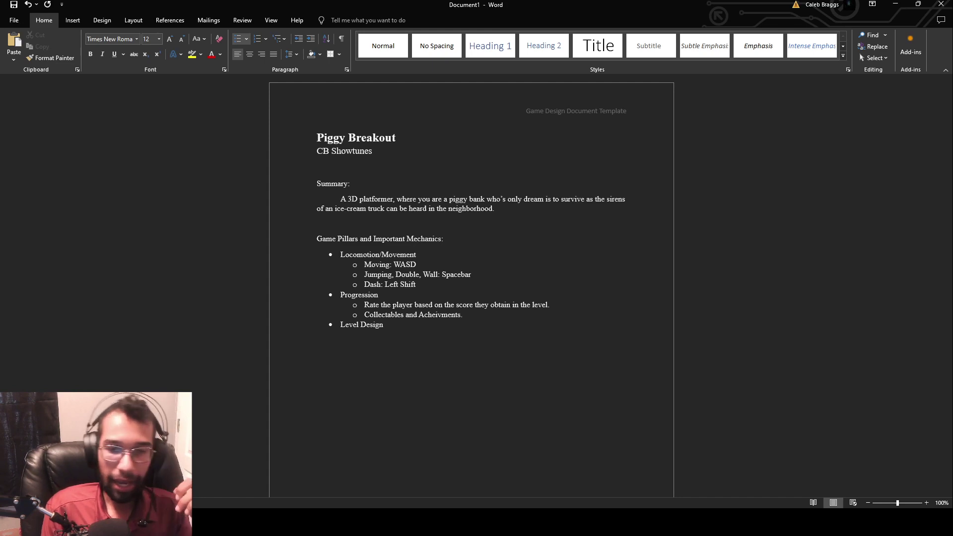
# Step: Add an "Unlocking Skills" sub-bullet as the third entry under Progression
pyautogui.press('Return')
pyautogui.write('Unlock')
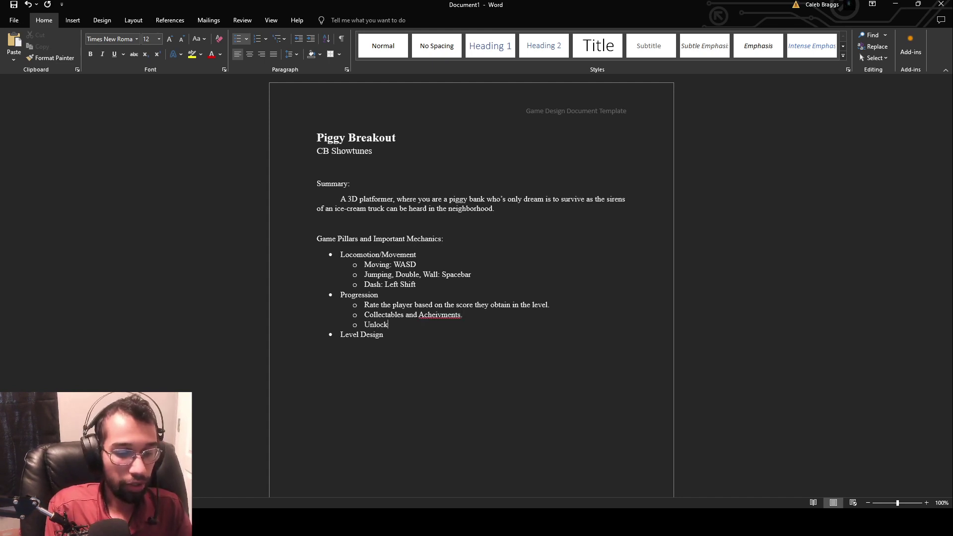
pyautogui.write('ing Skills')
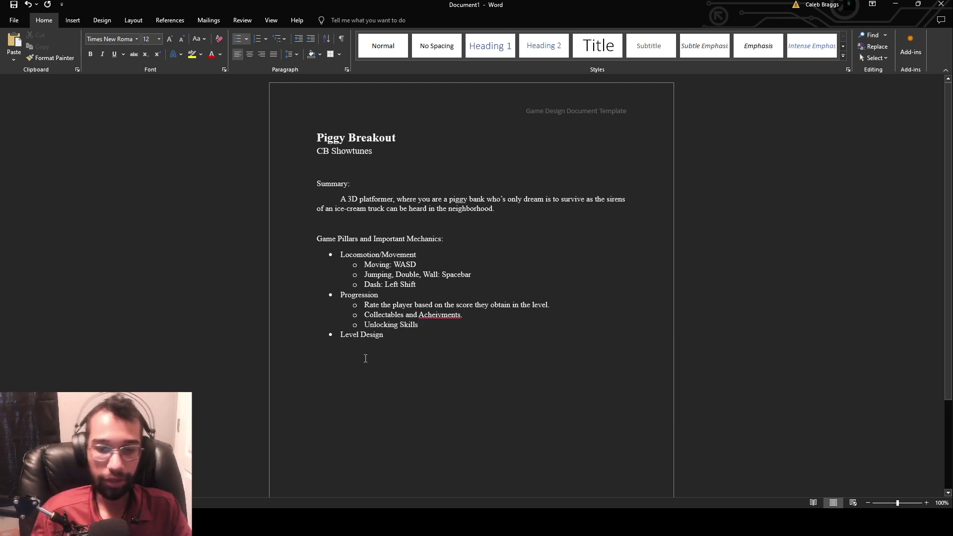
# Step: Correct the misspelled last word of the Collectables sub-bullet to "Achievements" using the spelling suggestion
pyautogui.click(440, 317)
pyautogui.rightClick(441, 316)
pyautogui.click(468, 323)
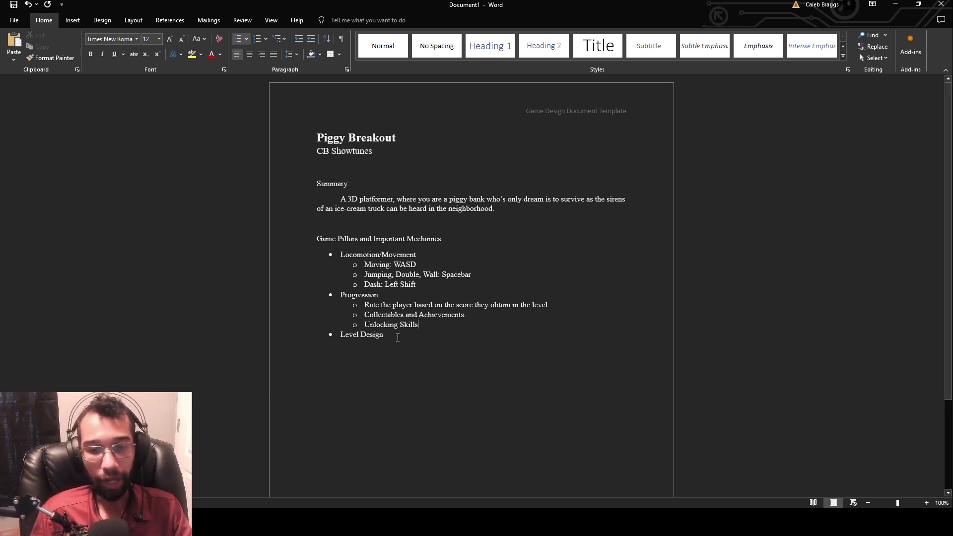
# Step: Add an indented sub-bullet reading "Cohesive Environment" under the Level Design bullet
pyautogui.press('Return')
pyautogui.press('Tab')
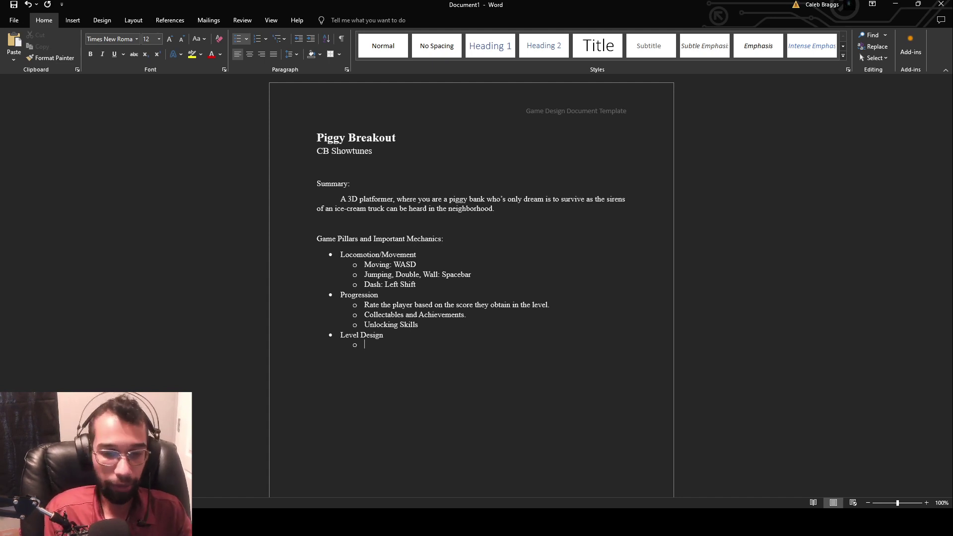
pyautogui.write('Cohes')
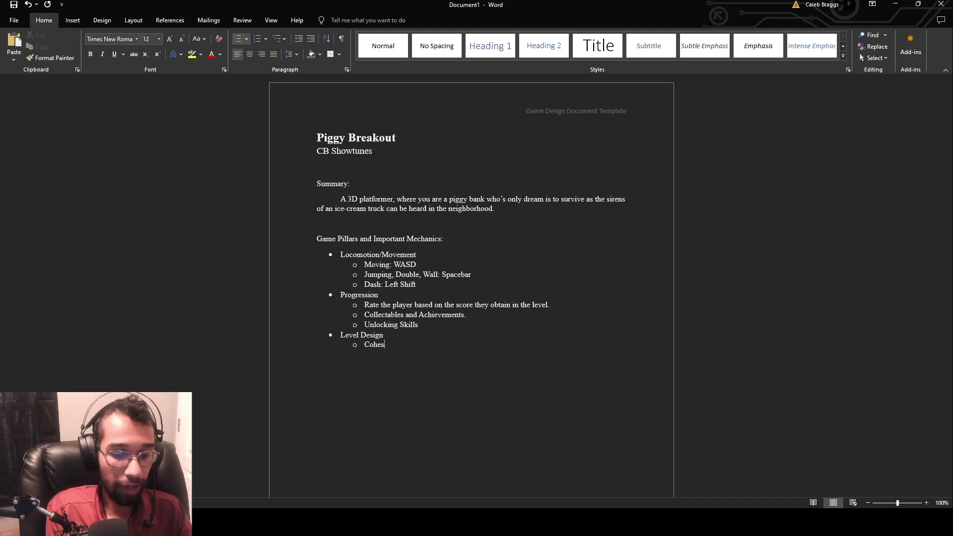
pyautogui.write('ive Environment')
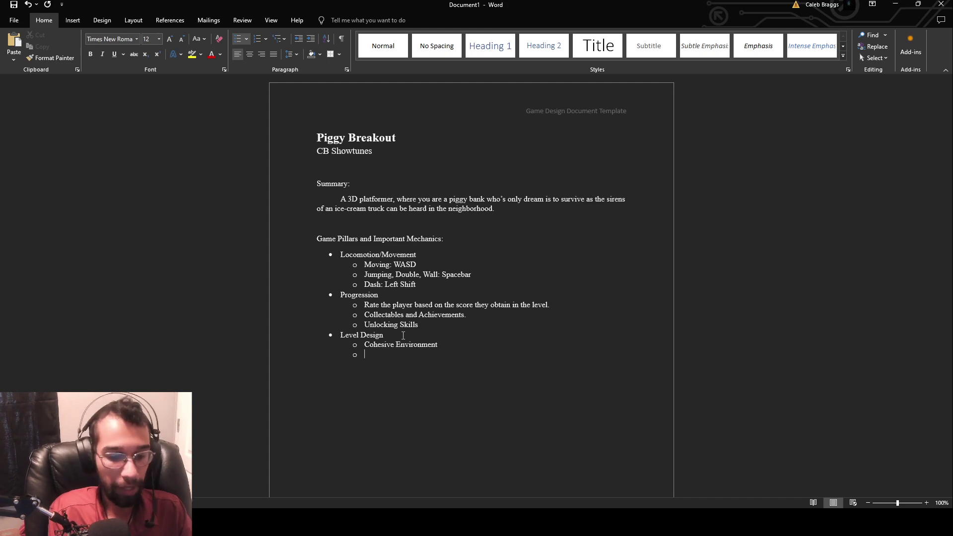
# Step: Add a "Puzzles and Obstacles" sub-bullet below Cohesive Environment under Level Design
pyautogui.write('Puzzles')
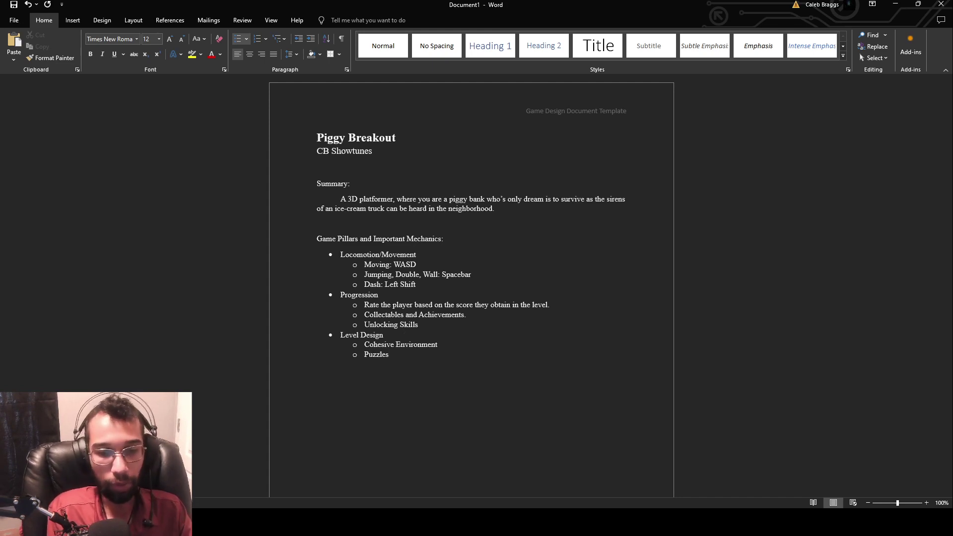
pyautogui.write(' and')
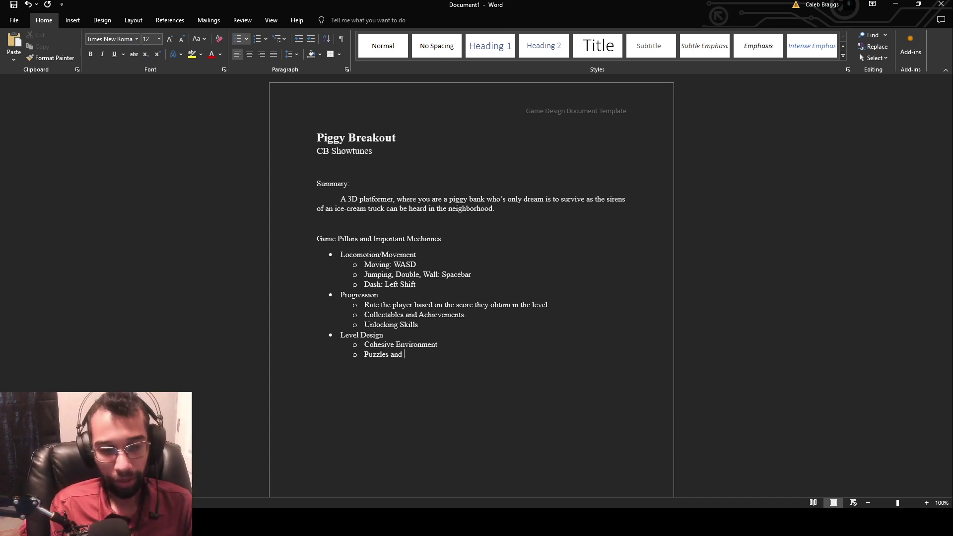
pyautogui.press('BackSpace')
pyautogui.press('BackSpace')
pyautogui.press('BackSpace')
pyautogui.write('and')
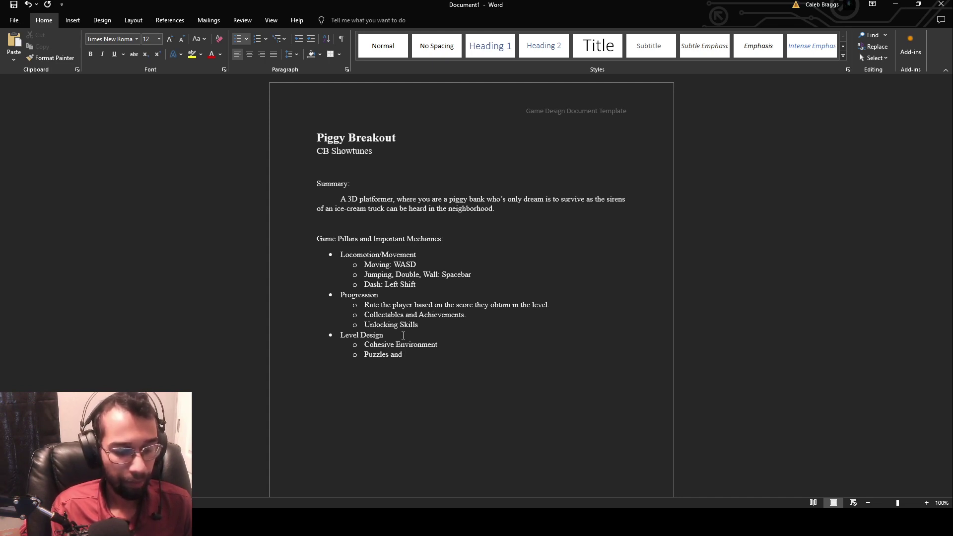
pyautogui.write(' Obstav')
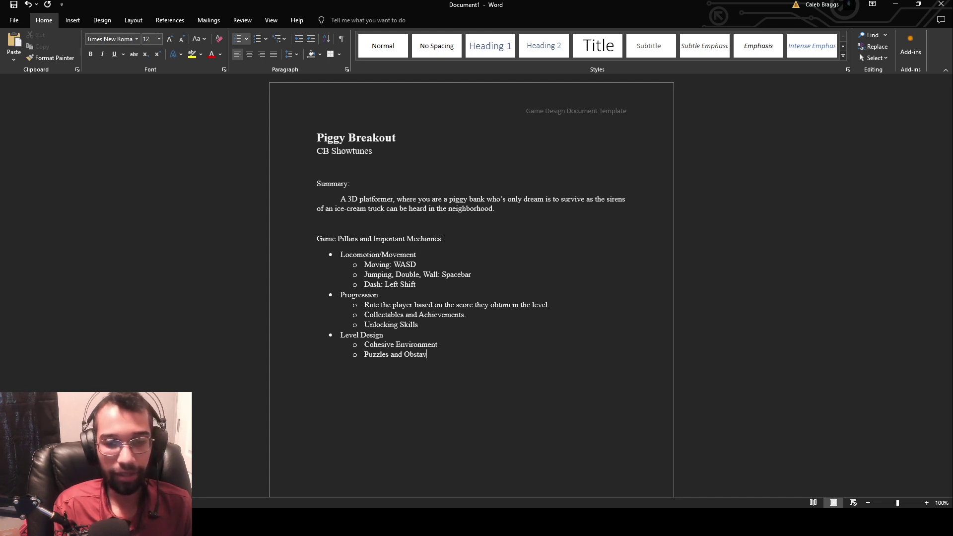
pyautogui.press('BackSpace')
pyautogui.write('cles')
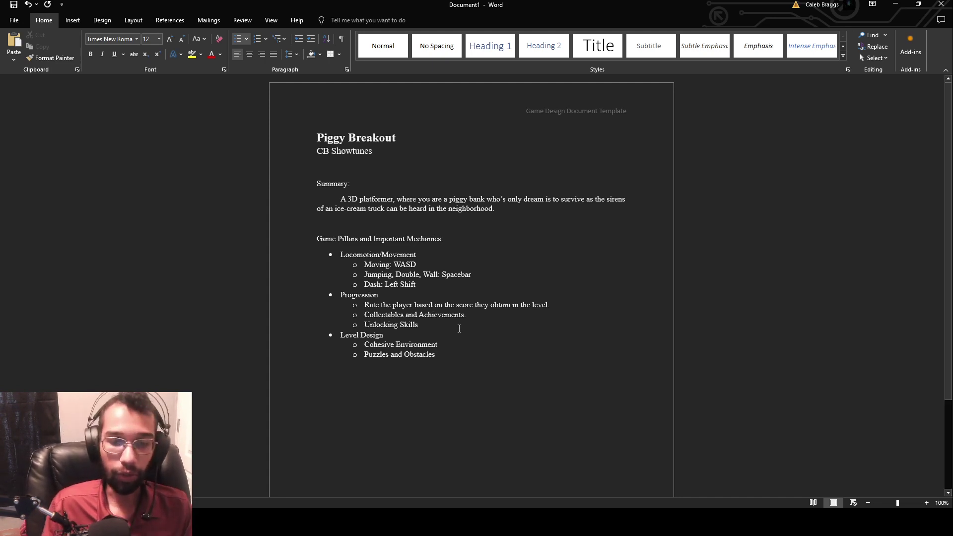
# Step: Add a "Difficulty per level increases." sub-bullet below Unlocking Skills under Progression, and return to the end of the Level Design list
pyautogui.press('Return')
pyautogui.write('D')
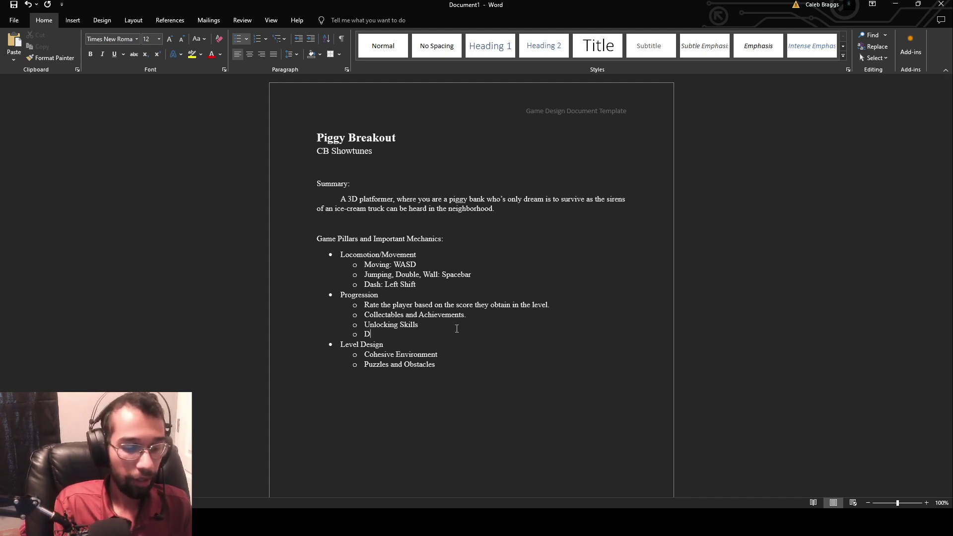
pyautogui.write('ifficulty ')
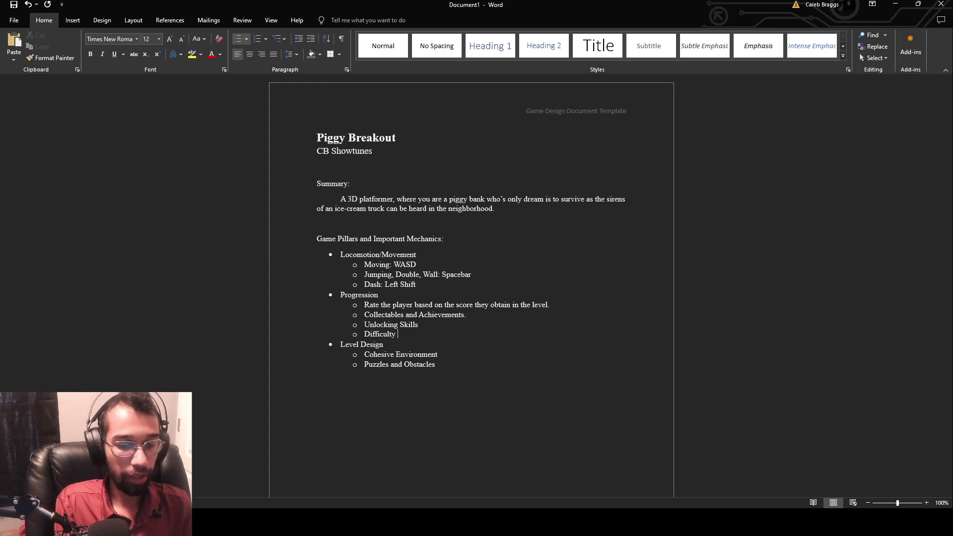
pyautogui.write('per level incr')
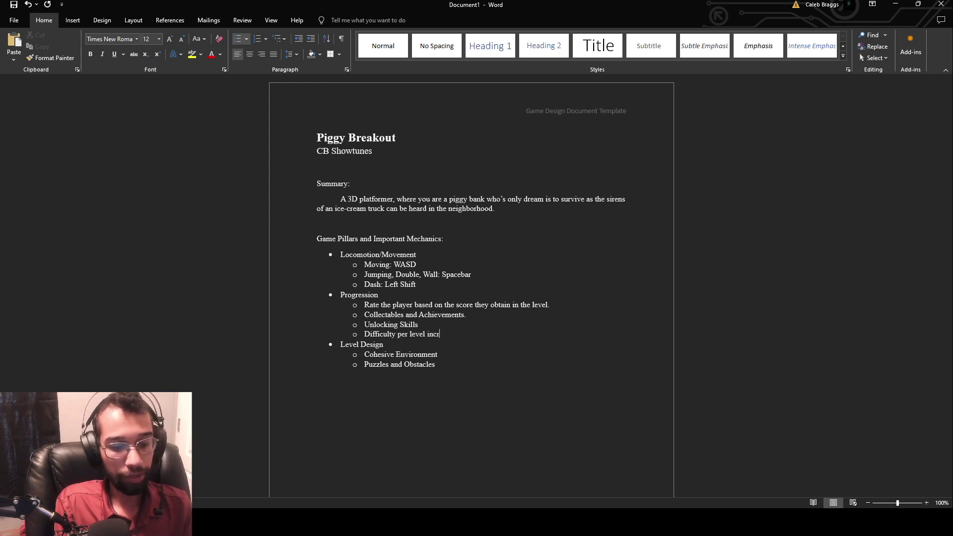
pyautogui.write('eases.')
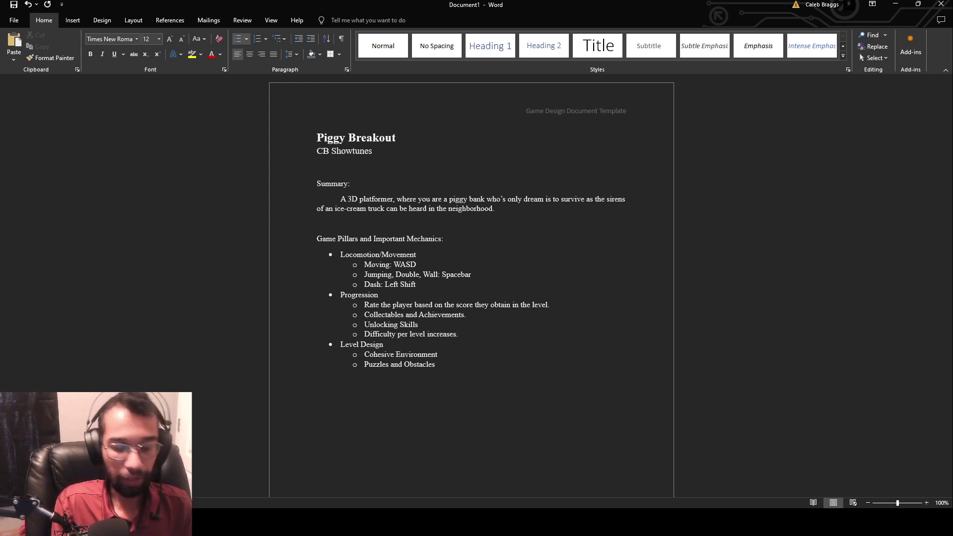
pyautogui.click(450, 372)
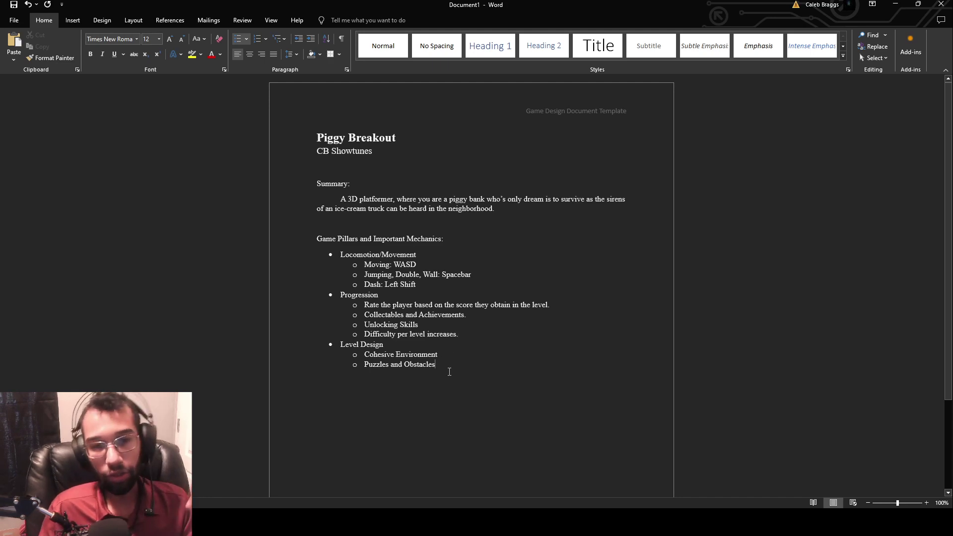